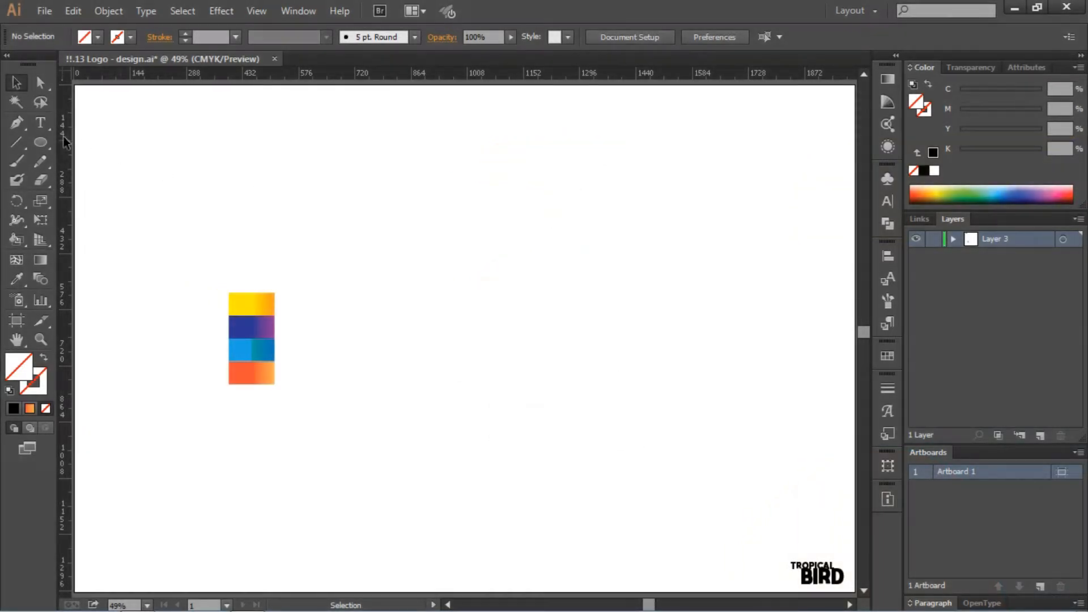
# - Draw a 100 × 100 px square with no fill and a 1 pt black stroke
pyautogui.moveTo(43, 140); pyautogui.dragTo(90, 143)
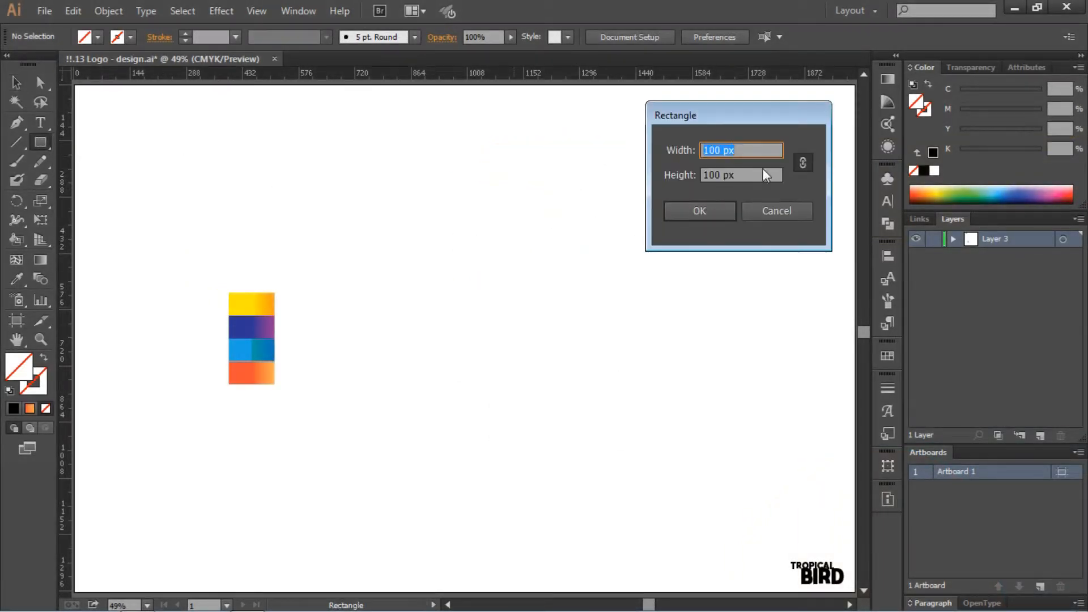
pyautogui.click(687, 216)
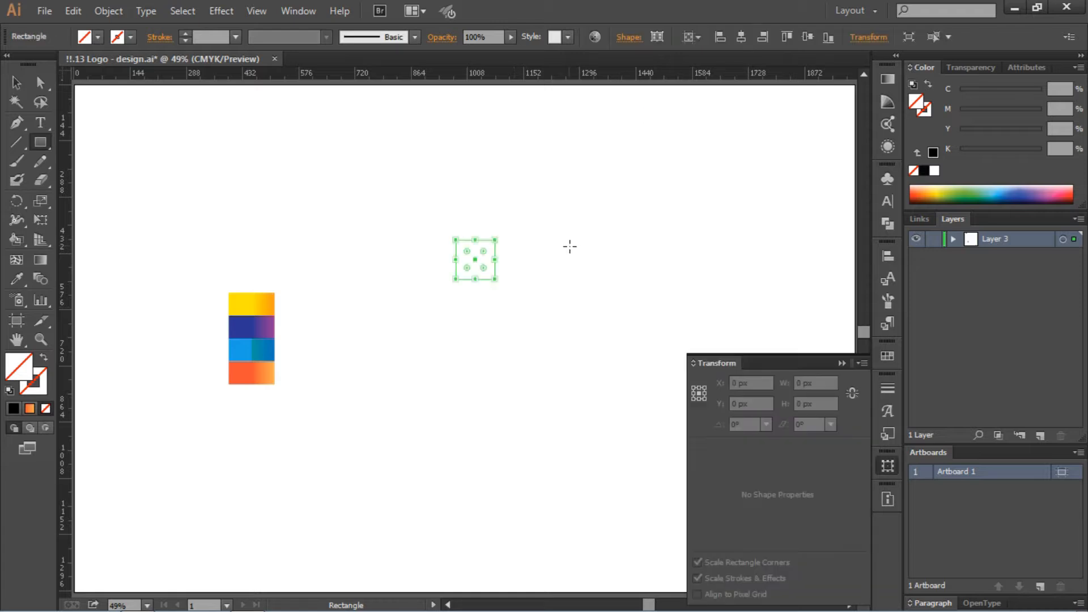
pyautogui.click(15, 83)
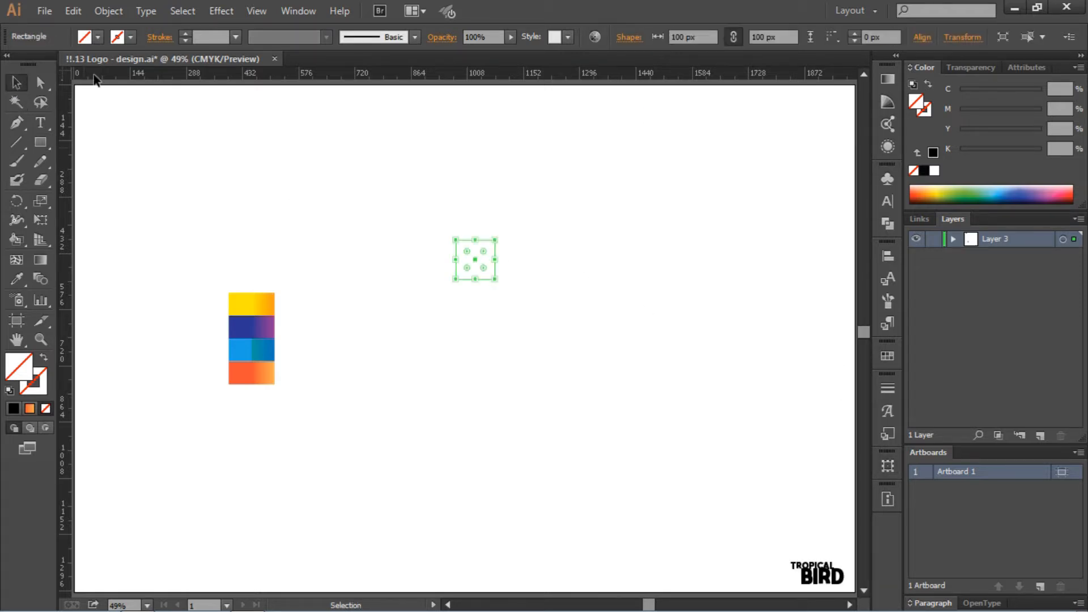
pyautogui.click(216, 38)
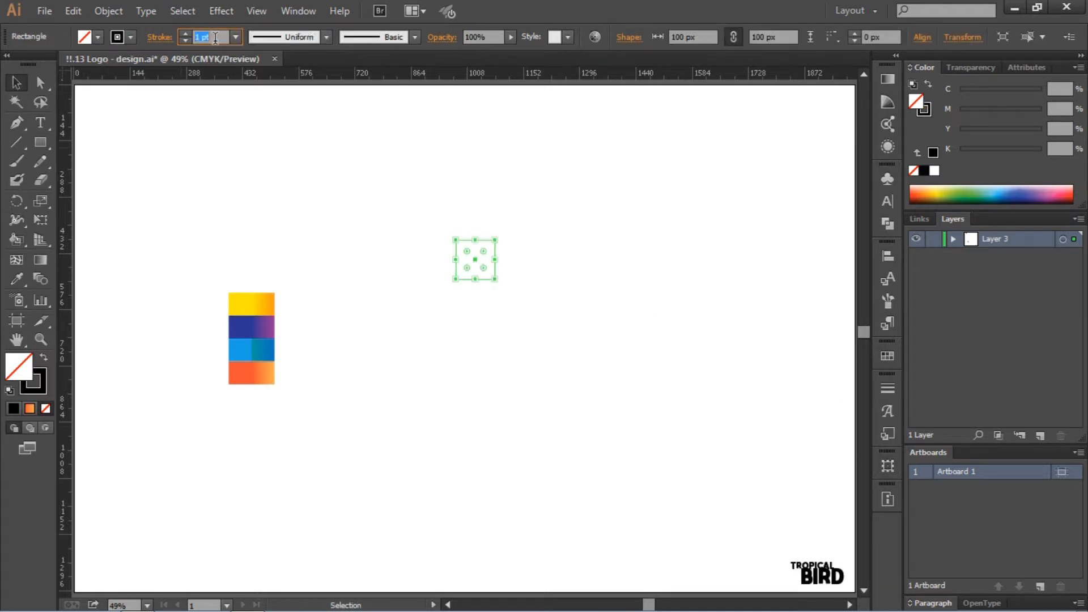
pyautogui.click(287, 120)
# - Duplicate the square repeatedly to build a grid of five by five adjoining squares
pyautogui.moveTo(493, 262); pyautogui.dragTo(535, 262)
pyautogui.moveTo(567, 216); pyautogui.dragTo(534, 267)
pyautogui.click(584, 304)
pyautogui.moveTo(612, 261); pyautogui.dragTo(455, 261)
pyautogui.moveTo(673, 202); pyautogui.dragTo(478, 306)
pyautogui.moveTo(457, 261); pyautogui.dragTo(417, 261)
pyautogui.moveTo(355, 218); pyautogui.dragTo(592, 294)
pyautogui.moveTo(573, 278); pyautogui.dragTo(573, 318)
pyautogui.moveTo(603, 340); pyautogui.dragTo(429, 357)
pyautogui.moveTo(610, 377); pyautogui.dragTo(352, 445)
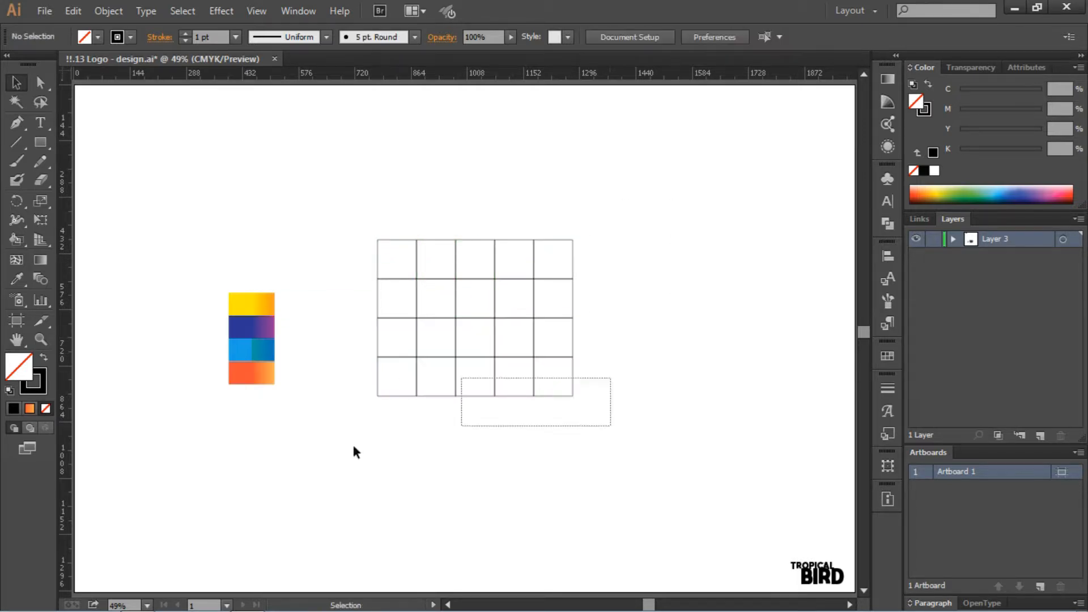
pyautogui.moveTo(571, 382); pyautogui.dragTo(570, 421)
# - Group all the squares of the grid and center the group horizontally and vertically on the artboard
pyautogui.moveTo(601, 463); pyautogui.dragTo(397, 196)
pyautogui.rightClick(481, 356)
pyautogui.click(529, 432)
pyautogui.click(887, 256)
pyautogui.click(730, 282)
pyautogui.click(828, 282)
pyautogui.click(888, 255)
pyautogui.click(712, 263)
pyautogui.hotkey('ctrl', '1')
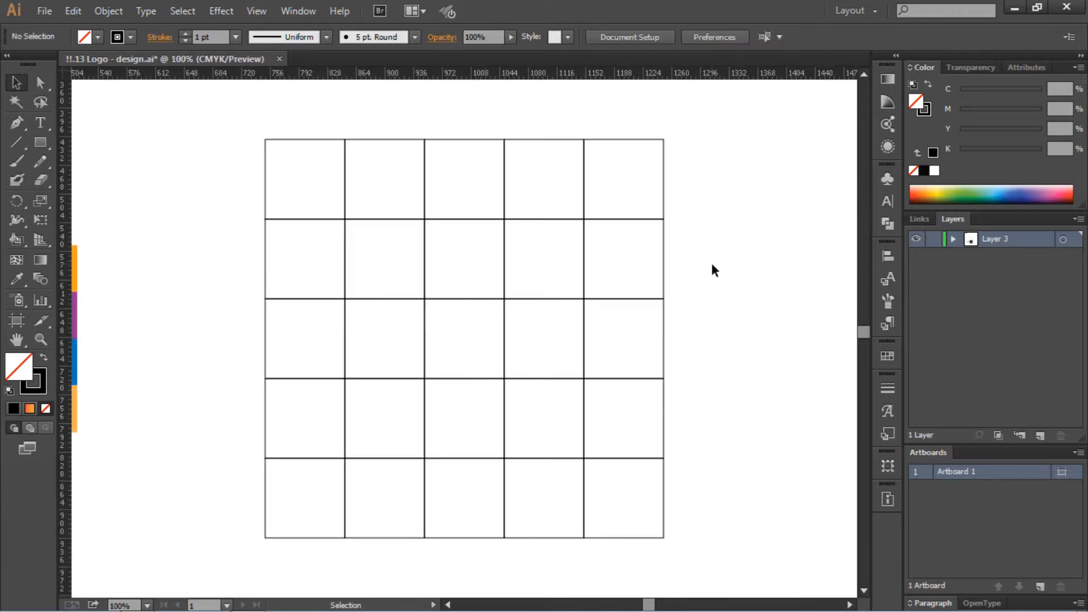
# - Ungroup the centered grid into individual squares
pyautogui.rightClick(583, 295)
pyautogui.click(633, 390)
pyautogui.click(729, 234)
# - Draw a 200 px circle and place one in the grid's upper-right 2×2 cells and another directly left of it
pyautogui.moveTo(40, 145); pyautogui.dragTo(108, 176)
pyautogui.click(197, 199)
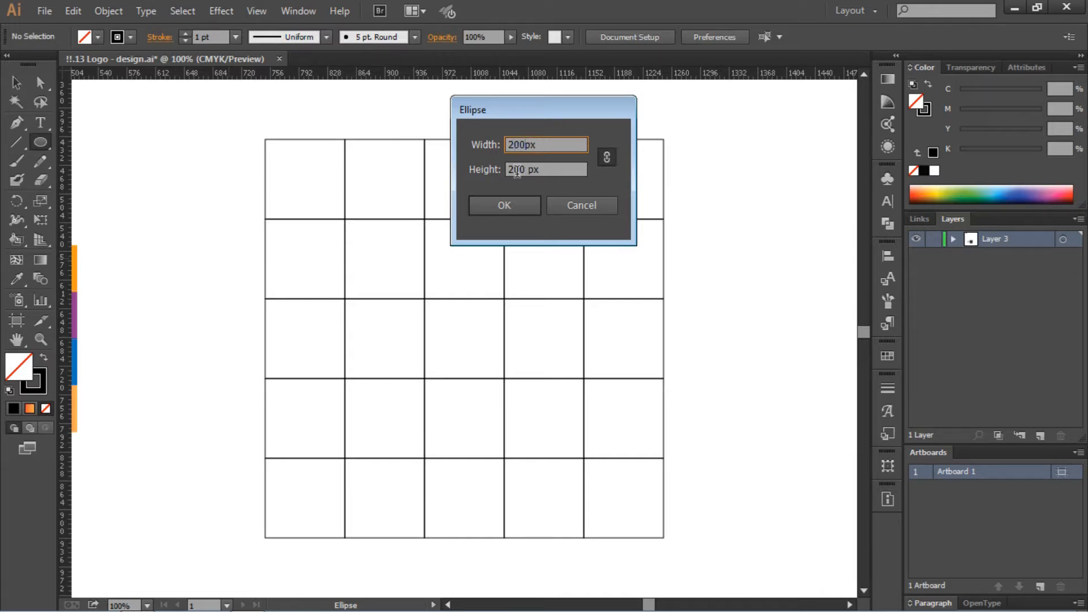
pyautogui.click(505, 205)
pyautogui.press('v')
pyautogui.moveTo(324, 231); pyautogui.dragTo(636, 159)
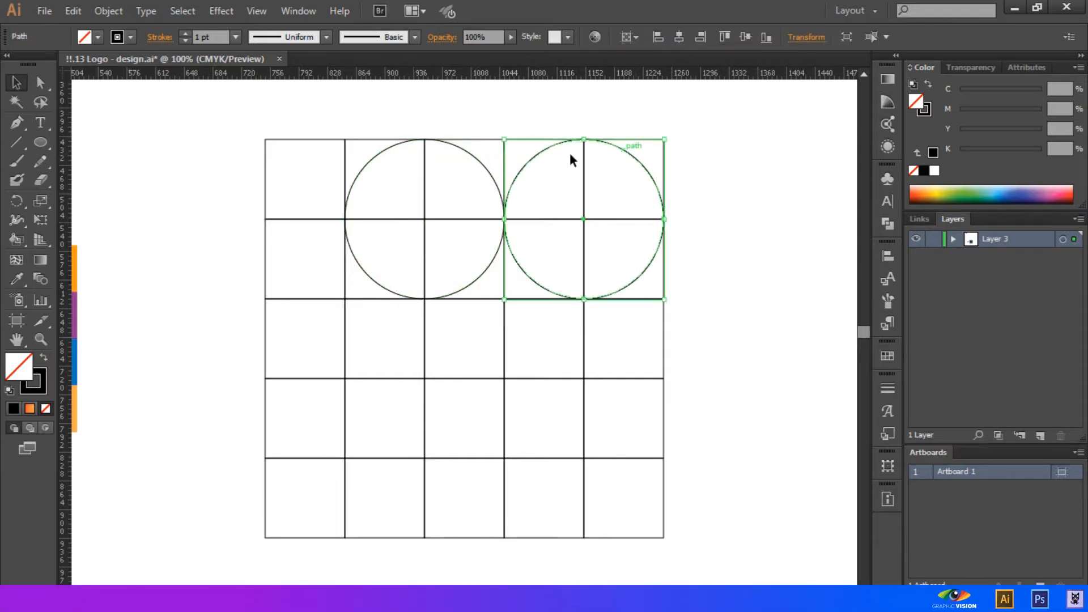
# - Copy both circles down to rows four and five, and copy the one in columns two and three to rows two and three
pyautogui.keyDown('shift'); pyautogui.click(469, 152); pyautogui.keyUp('shift')
pyautogui.keyDown('alt'); pyautogui.moveTo(469, 152); pyautogui.dragTo(483, 222); pyautogui.keyUp('alt')
pyautogui.click(726, 305)
# - Draw a 300 px circle and snap its top point to the lower end of the middle circle in columns two and three
pyautogui.scroll(-1, 725, 304)
pyautogui.scroll(-2, 418, 352)
pyautogui.press('l')
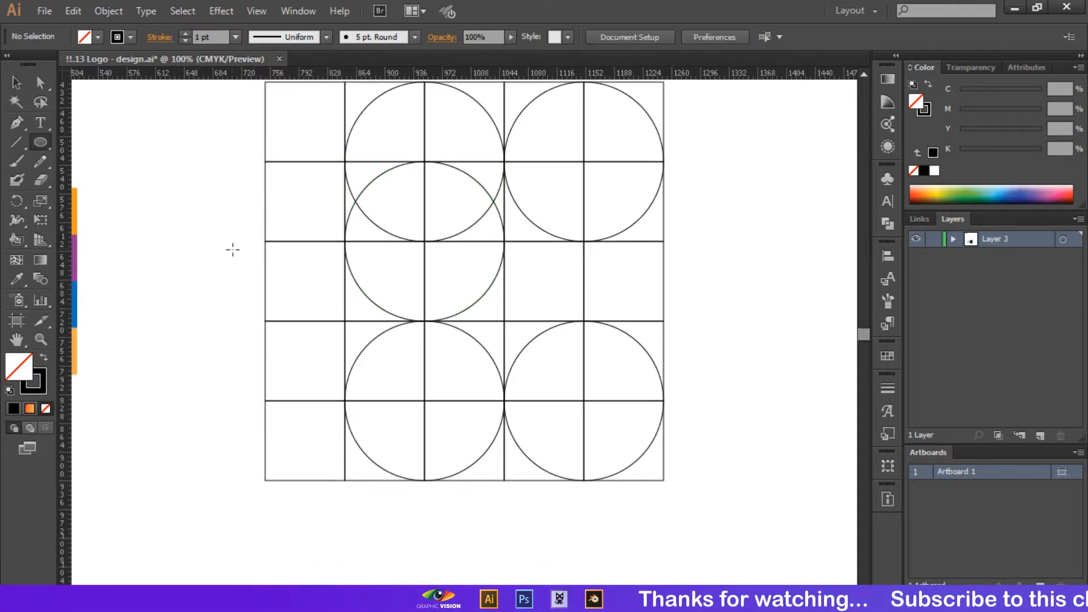
pyautogui.click(426, 229)
pyautogui.write('300')
pyautogui.press('Return')
pyautogui.press('v')
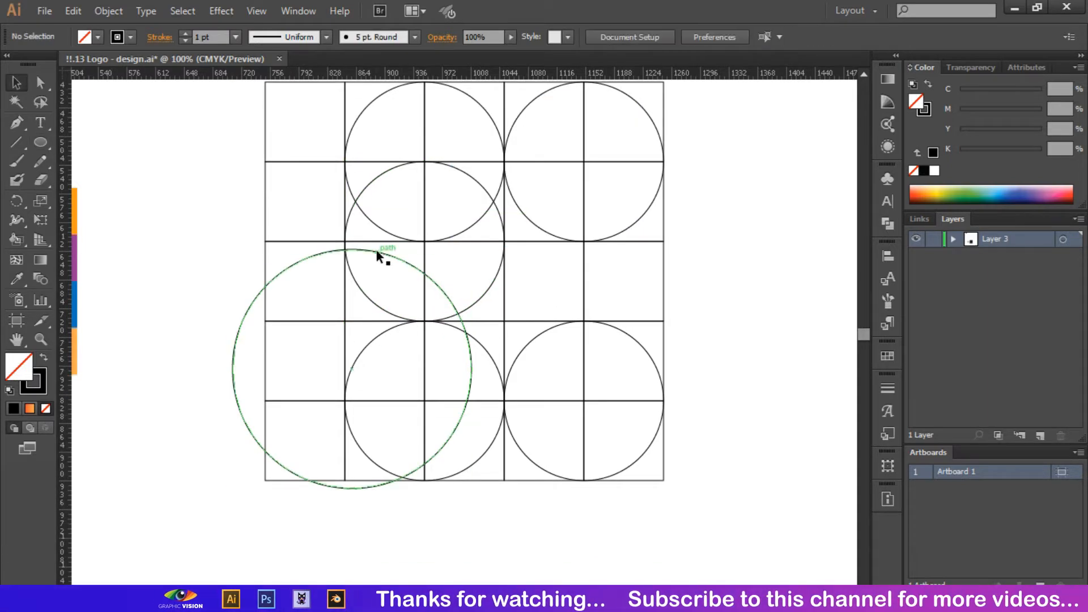
pyautogui.moveTo(376, 250); pyautogui.dragTo(450, 324)
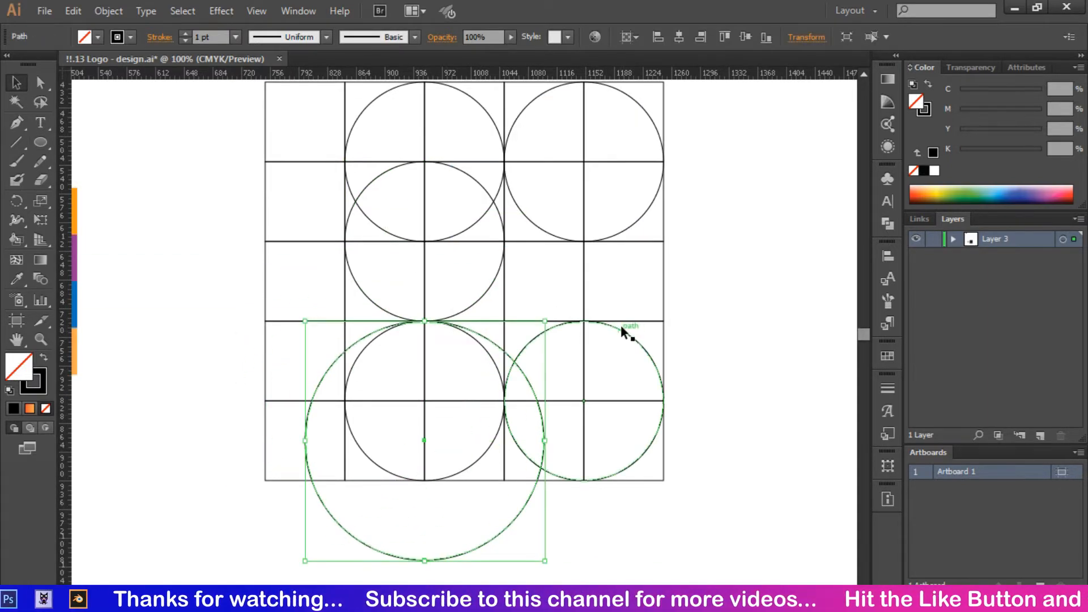
pyautogui.click(804, 332)
# - Duplicate the lowest row of squares downward to add a sixth row to the grid
pyautogui.scroll(-2, 692, 311)
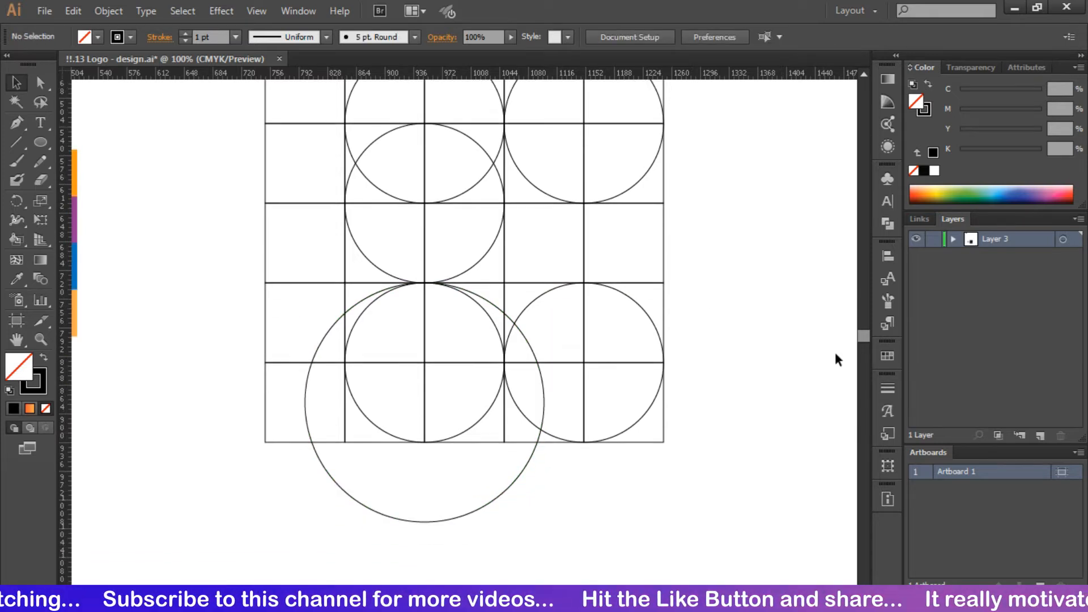
pyautogui.moveTo(664, 356); pyautogui.dragTo(277, 523)
pyautogui.rightClick(629, 445)
pyautogui.click(724, 309)
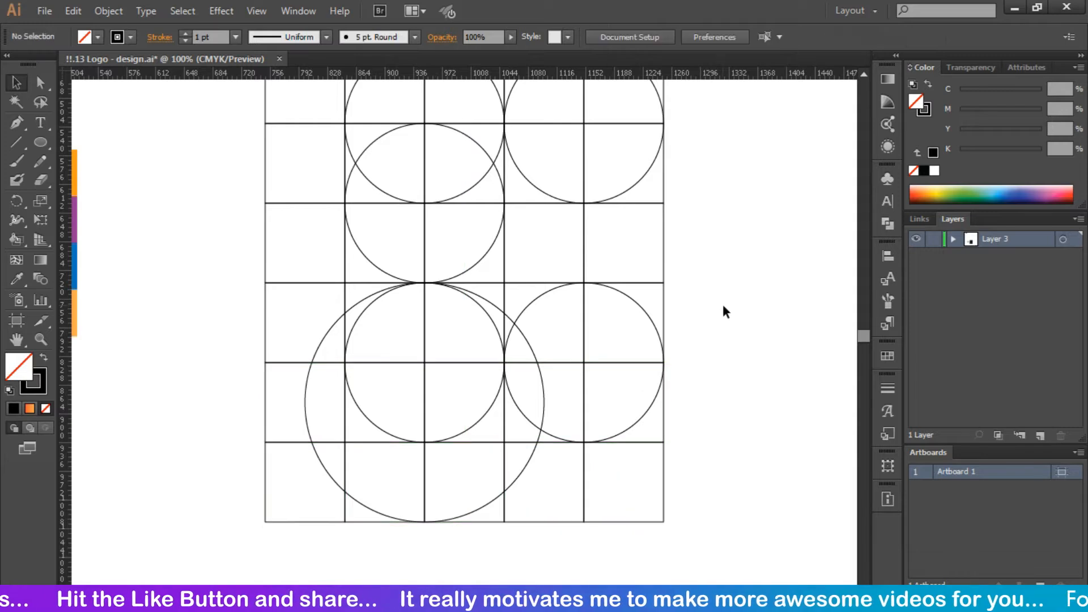
# - Set the stroke to none and sample the yellow swatch as the fill color
pyautogui.scroll(1, 738, 306)
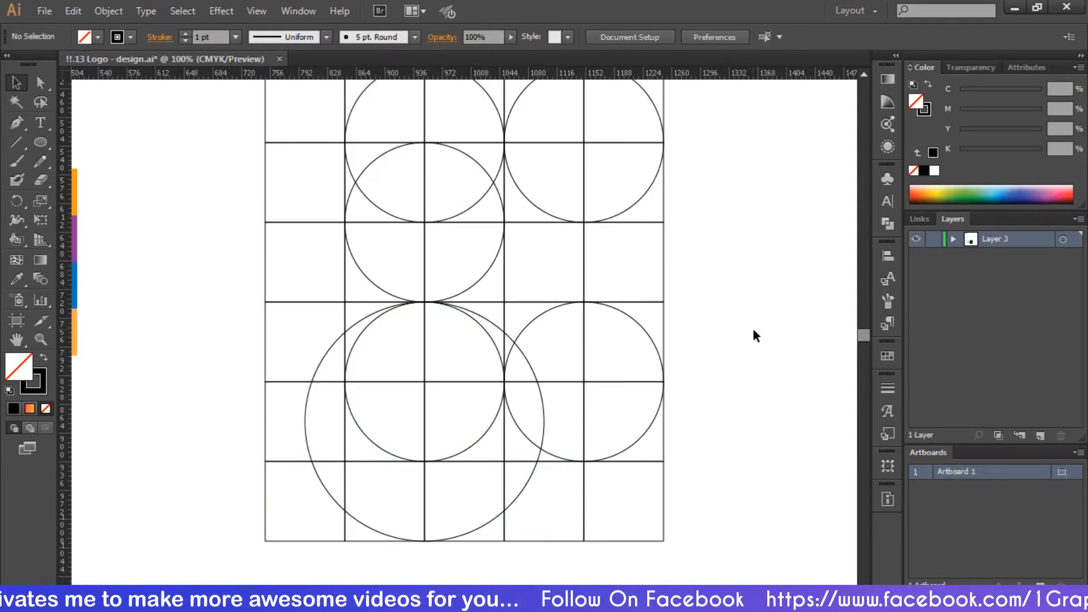
pyautogui.hotkey('ctrl', '-')
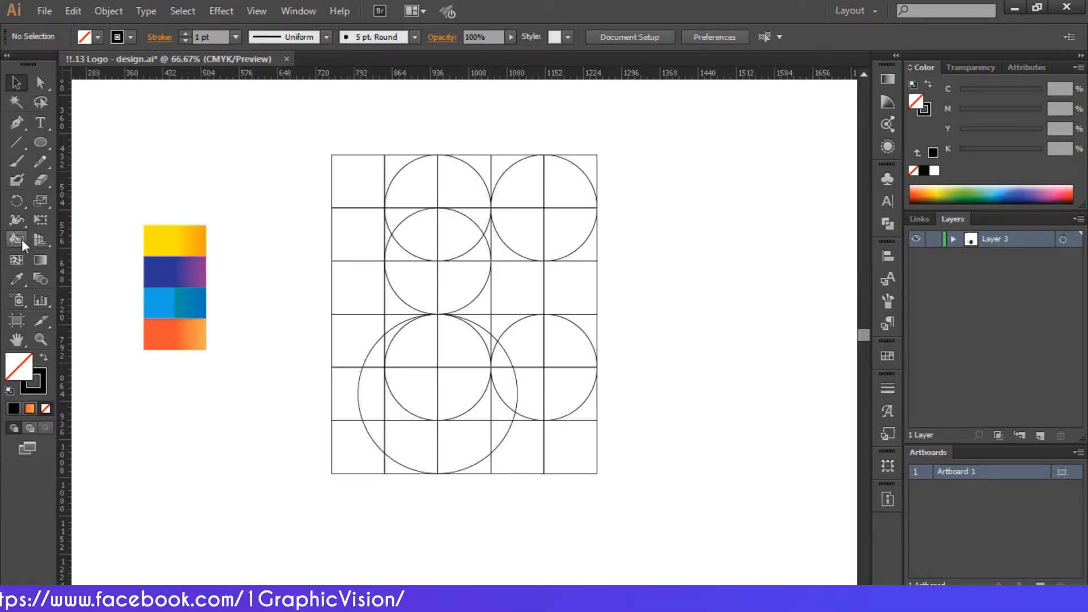
pyautogui.moveTo(22, 239); pyautogui.dragTo(82, 260)
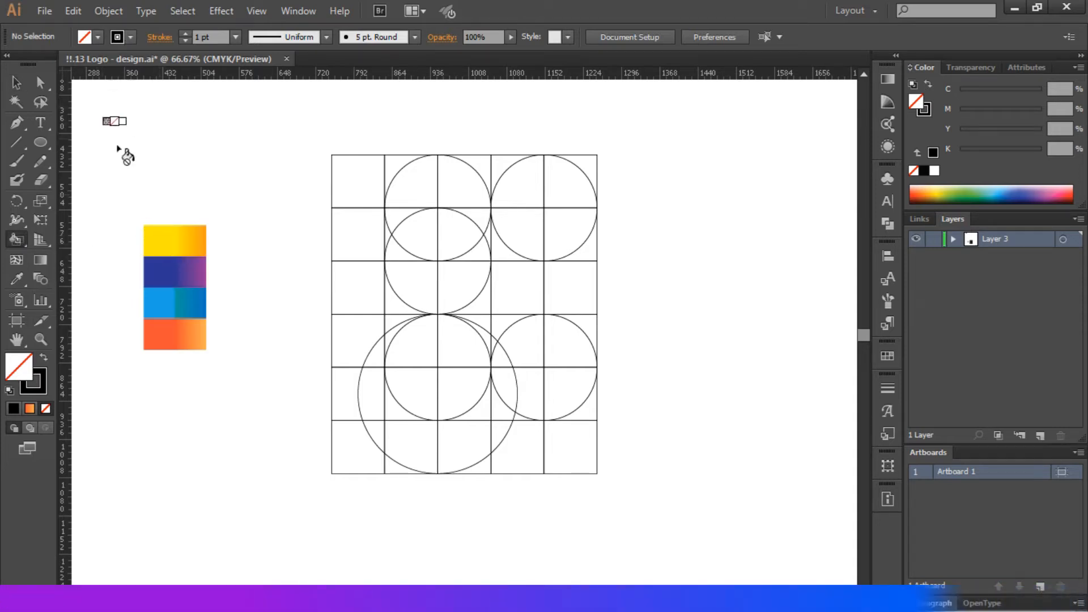
pyautogui.click(131, 36)
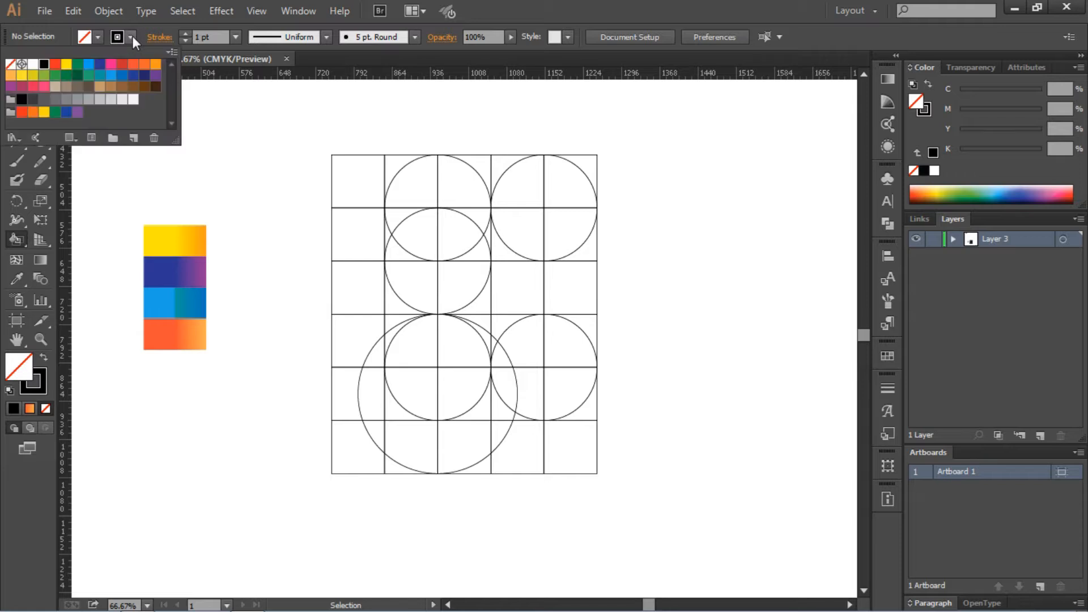
pyautogui.click(10, 63)
pyautogui.keyDown('ctrl'); pyautogui.click(165, 245); pyautogui.keyUp('ctrl')
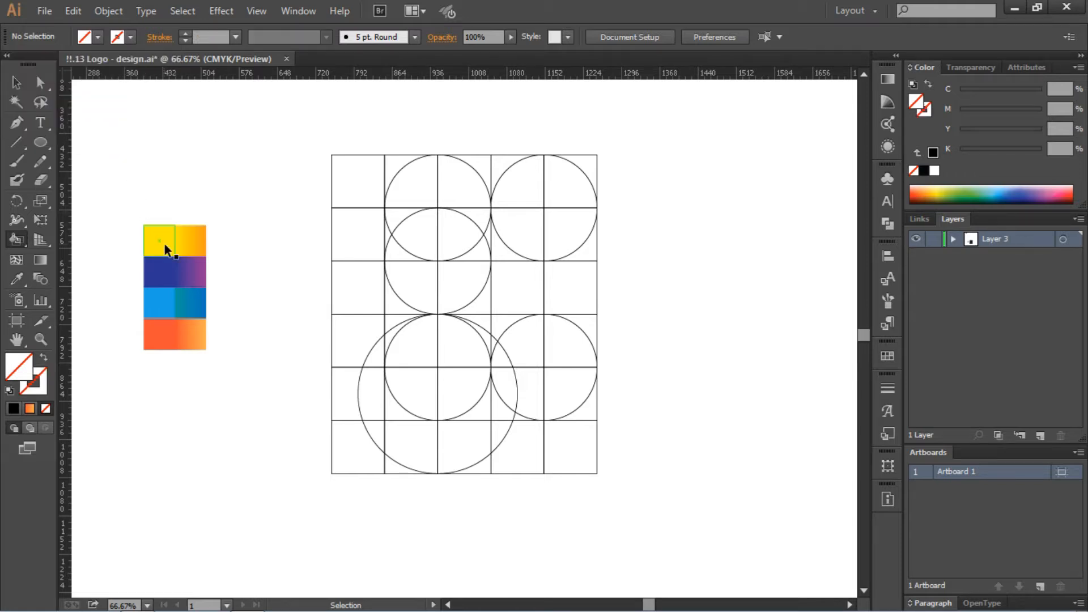
pyautogui.keyDown('ctrl'); pyautogui.click(162, 241); pyautogui.keyUp('ctrl')
pyautogui.click(98, 37)
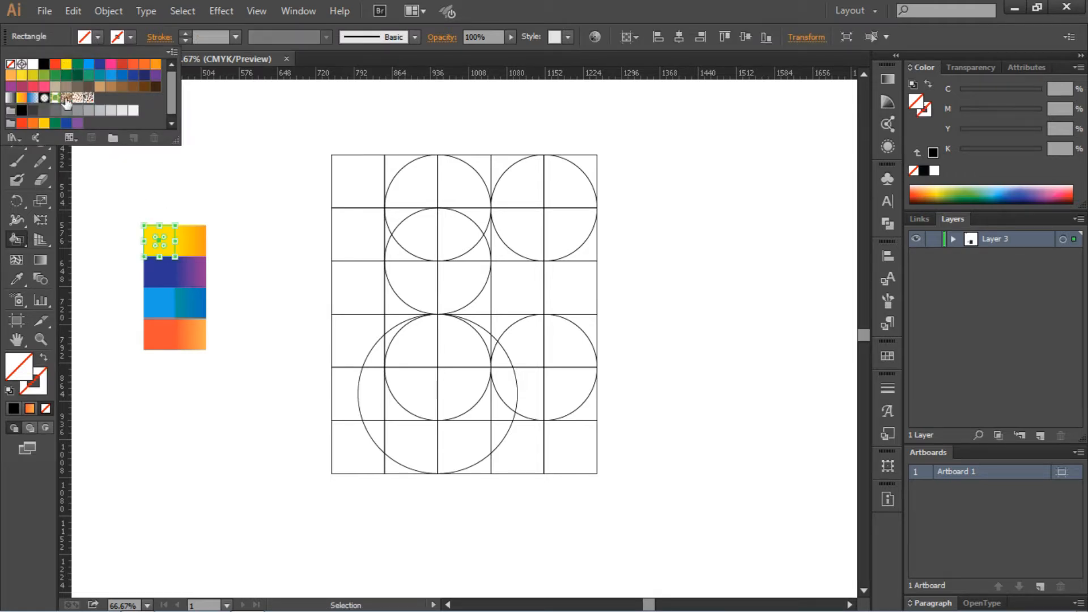
pyautogui.click(14, 163)
pyautogui.click(21, 276)
pyautogui.click(155, 229)
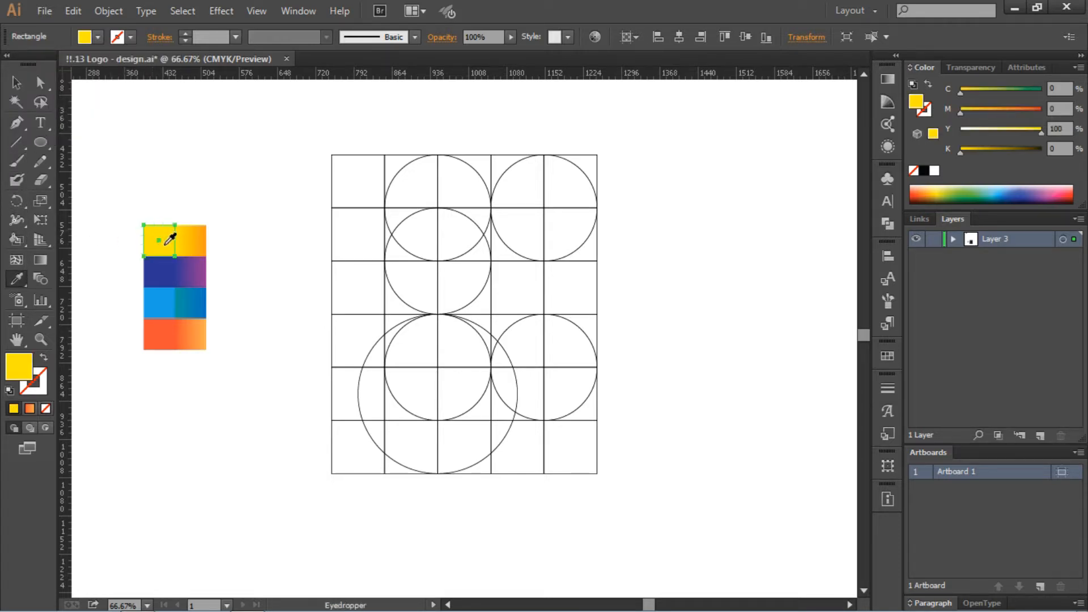
# - Make the grid and circles a Live Paint group and fill the upper-left half circle and its adjoining regions yellow
pyautogui.click(22, 238)
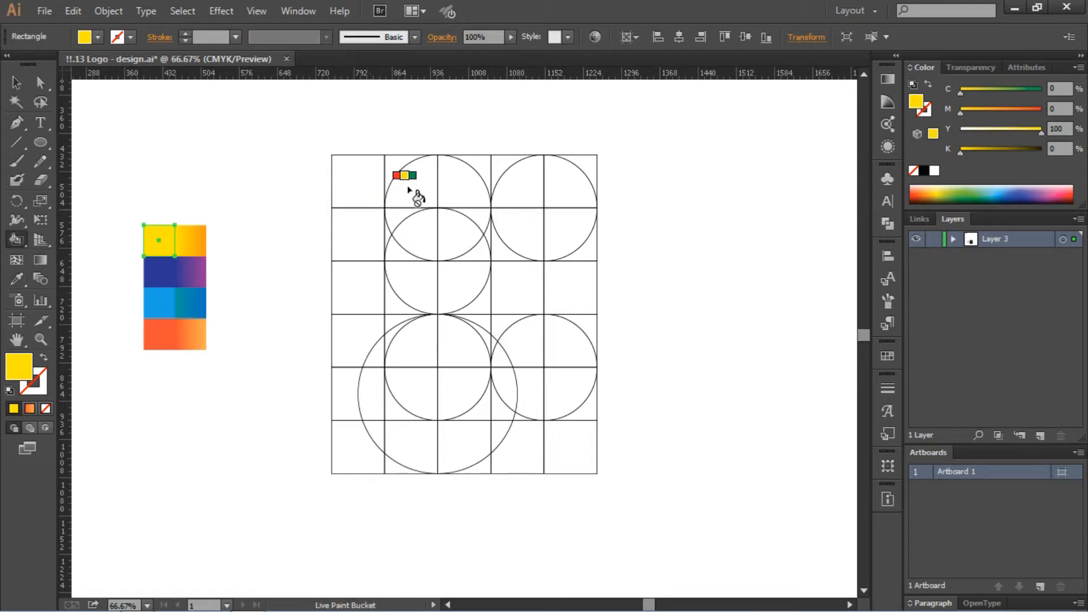
pyautogui.click(389, 161)
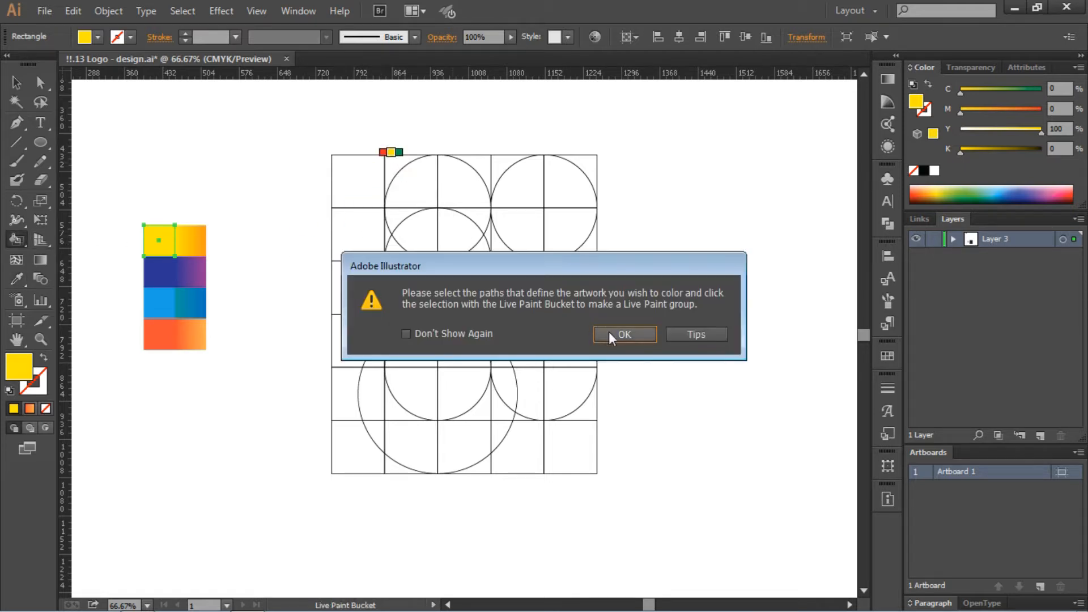
pyautogui.click(613, 334)
pyautogui.moveTo(647, 122)
pyautogui.mouseDown()
pyautogui.moveTo(348, 506)
pyautogui.moveTo(301, 517)
pyautogui.mouseUp()
pyautogui.click(421, 186)
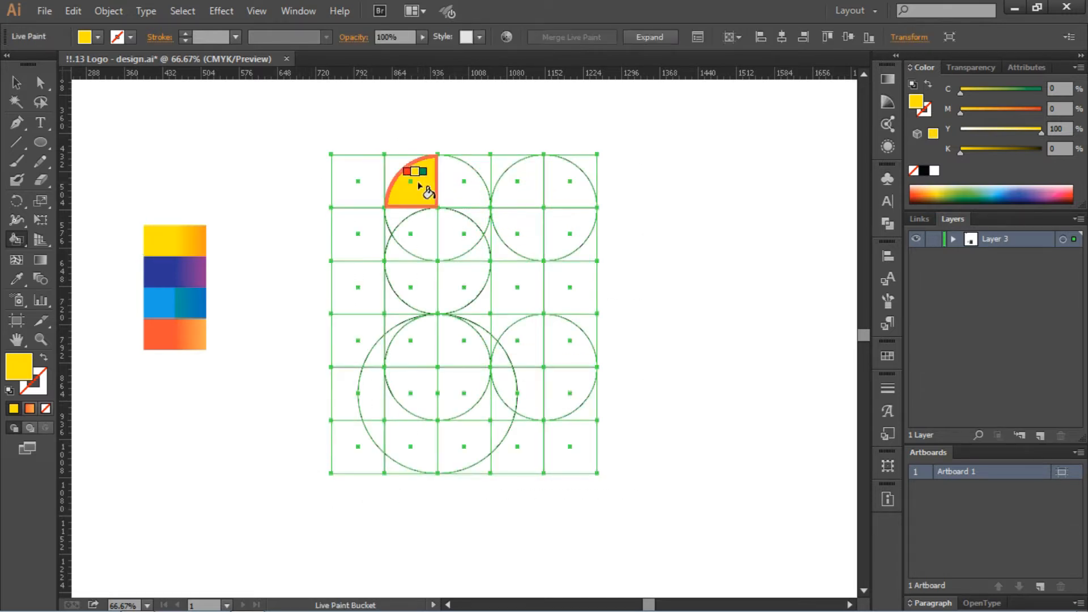
pyautogui.click(463, 193)
pyautogui.click(499, 170)
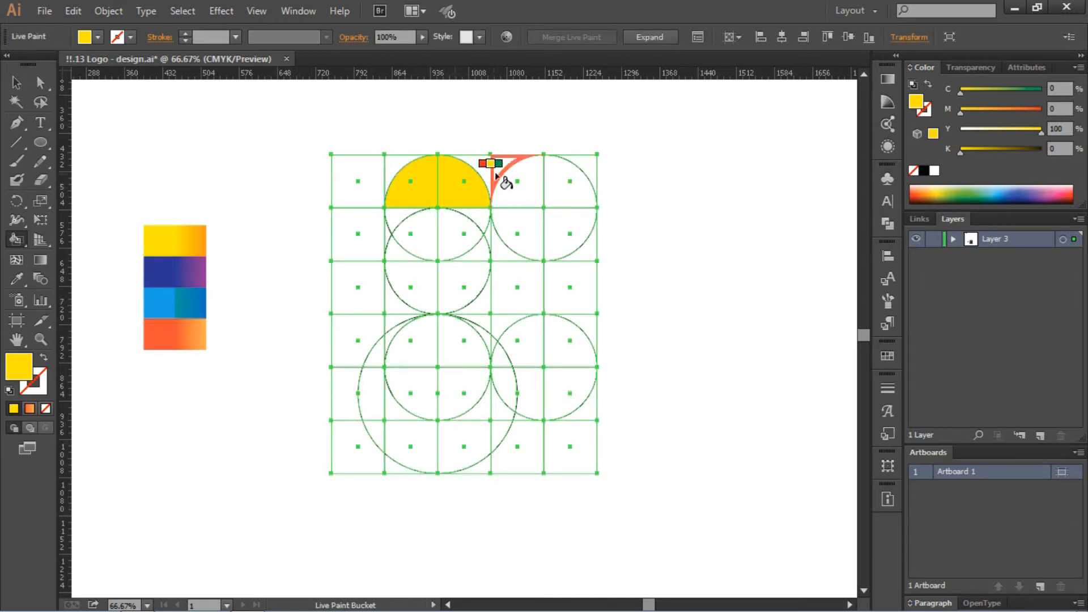
pyautogui.click(488, 226)
# - Sample the dark blue swatch and fill all four quarters of the upper-right circle with Live Paint
pyautogui.click(17, 279)
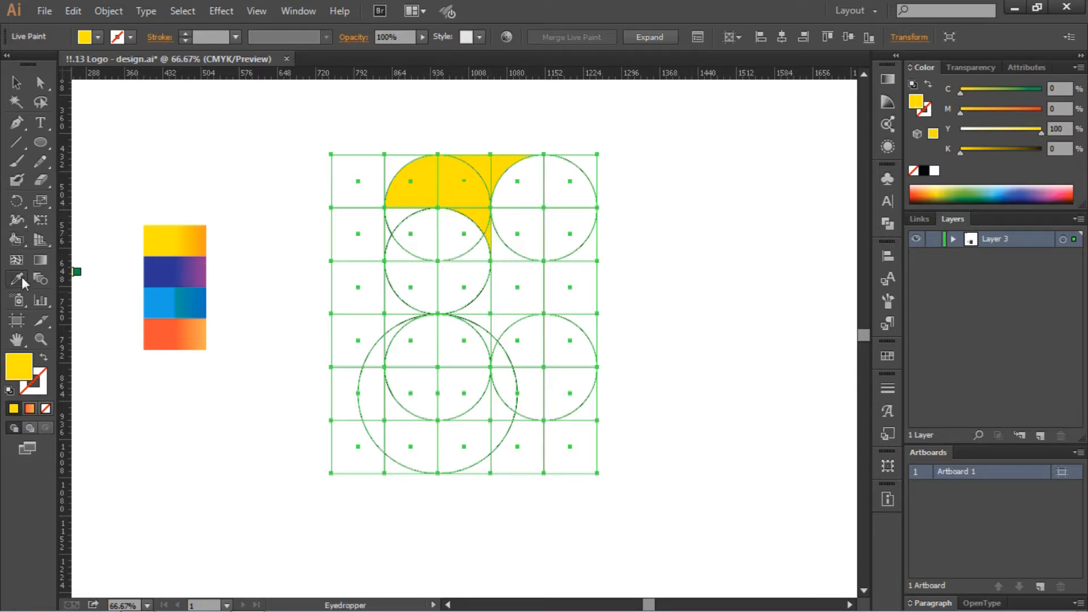
pyautogui.click(166, 270)
pyautogui.keyDown('ctrl'); pyautogui.click(158, 272); pyautogui.keyUp('ctrl')
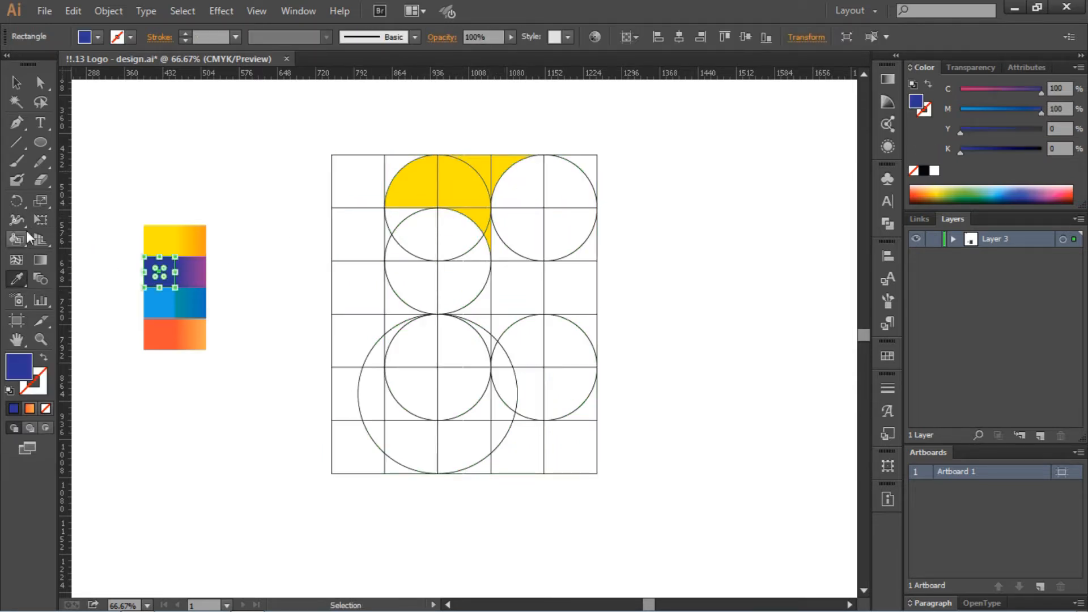
pyautogui.press('k')
pyautogui.click(563, 182)
pyautogui.click(536, 184)
pyautogui.click(542, 215)
pyautogui.click(510, 231)
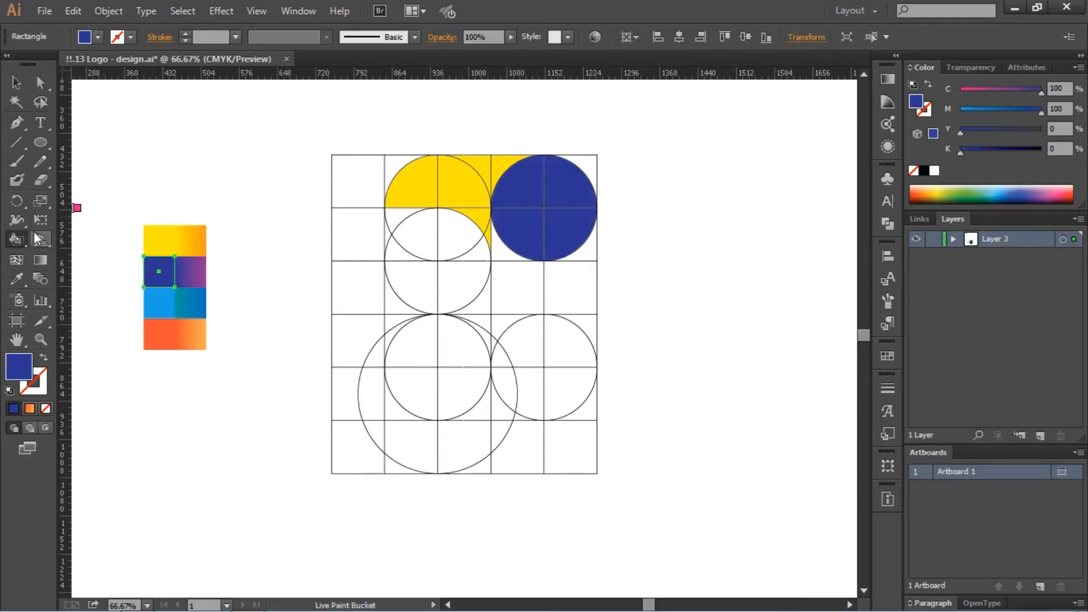
# - Sample the light blue swatch and fill the regions below the dark blue circle down through the lower-right circle
pyautogui.click(17, 278)
pyautogui.click(159, 302)
pyautogui.keyDown('ctrl'); pyautogui.click(159, 302); pyautogui.keyUp('ctrl')
pyautogui.click(17, 241)
pyautogui.moveTo(510, 243)
pyautogui.mouseDown()
pyautogui.moveTo(575, 236)
pyautogui.moveTo(564, 376)
pyautogui.moveTo(520, 391)
pyautogui.moveTo(503, 342)
pyautogui.moveTo(520, 360)
pyautogui.moveTo(493, 315)
pyautogui.moveTo(590, 326)
pyautogui.mouseUp()
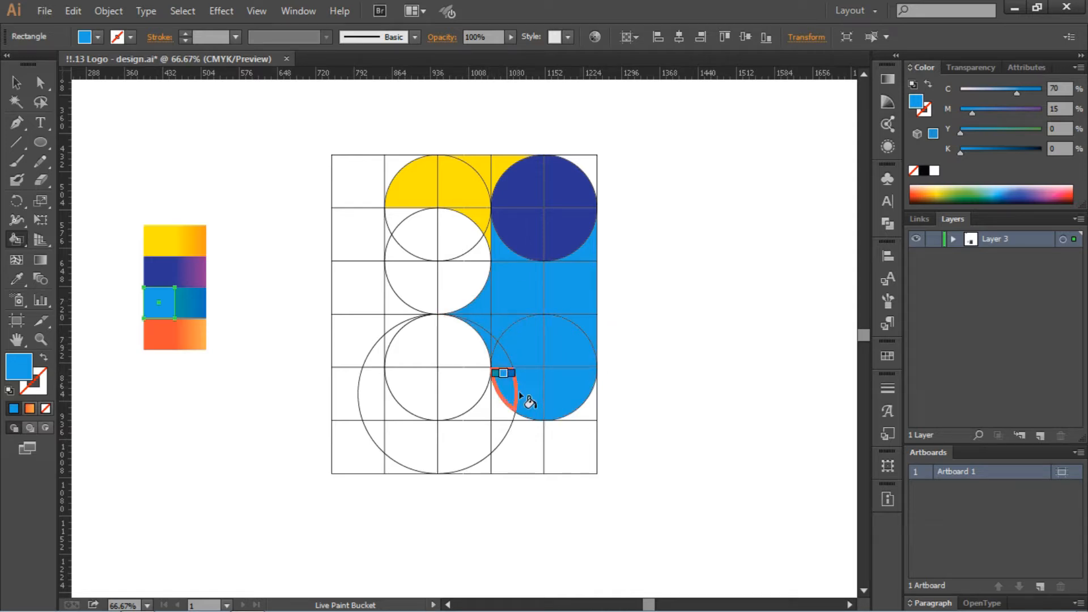
# - Sample the orange swatch and fill the large circle's regions in rows four and five up to the light blue shape
pyautogui.keyDown('ctrl'); pyautogui.click(158, 333); pyautogui.keyUp('ctrl')
pyautogui.moveTo(459, 341)
pyautogui.mouseDown()
pyautogui.moveTo(517, 422)
pyautogui.moveTo(416, 421)
pyautogui.moveTo(462, 387)
pyautogui.moveTo(400, 344)
pyautogui.moveTo(382, 353)
pyautogui.moveTo(396, 337)
pyautogui.moveTo(367, 387)
pyautogui.moveTo(476, 399)
pyautogui.moveTo(392, 408)
pyautogui.moveTo(469, 406)
pyautogui.mouseUp()
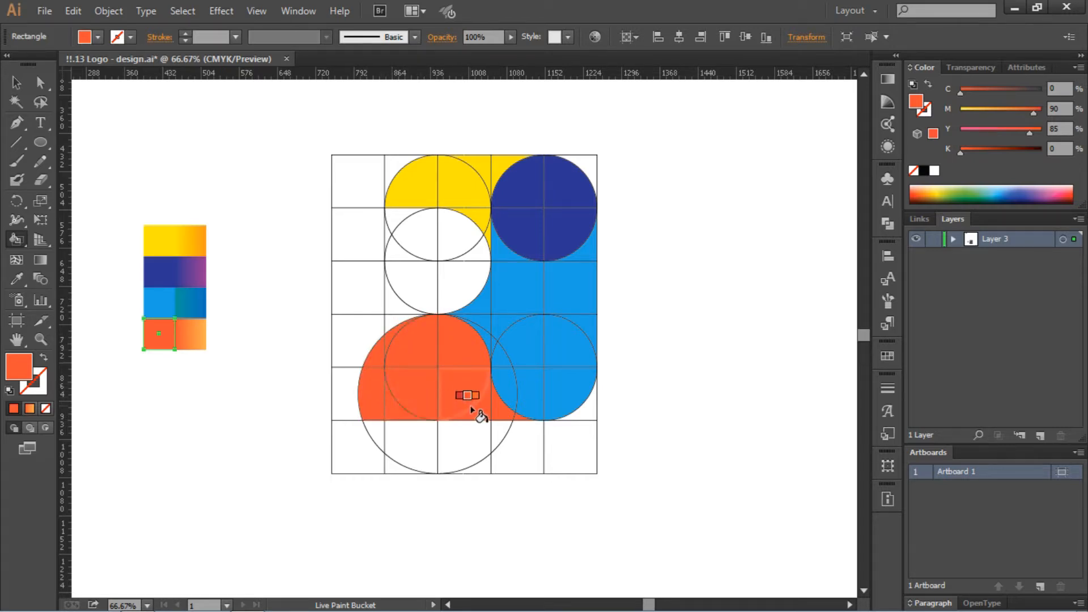
pyautogui.click(511, 396)
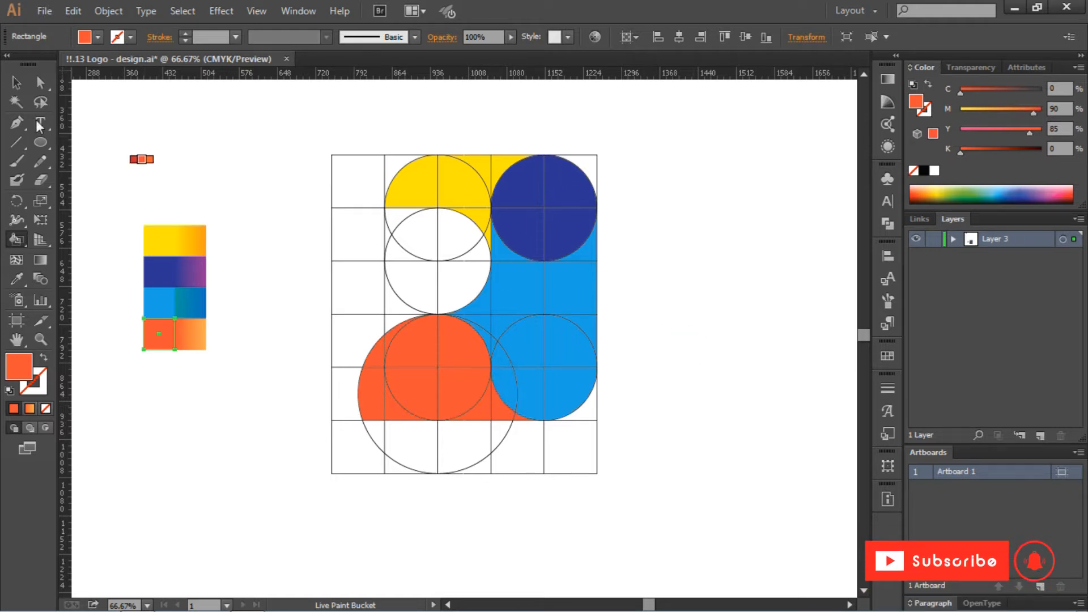
# - Select the whole Live Paint group and set its stroke to none
pyautogui.click(16, 84)
pyautogui.click(222, 141)
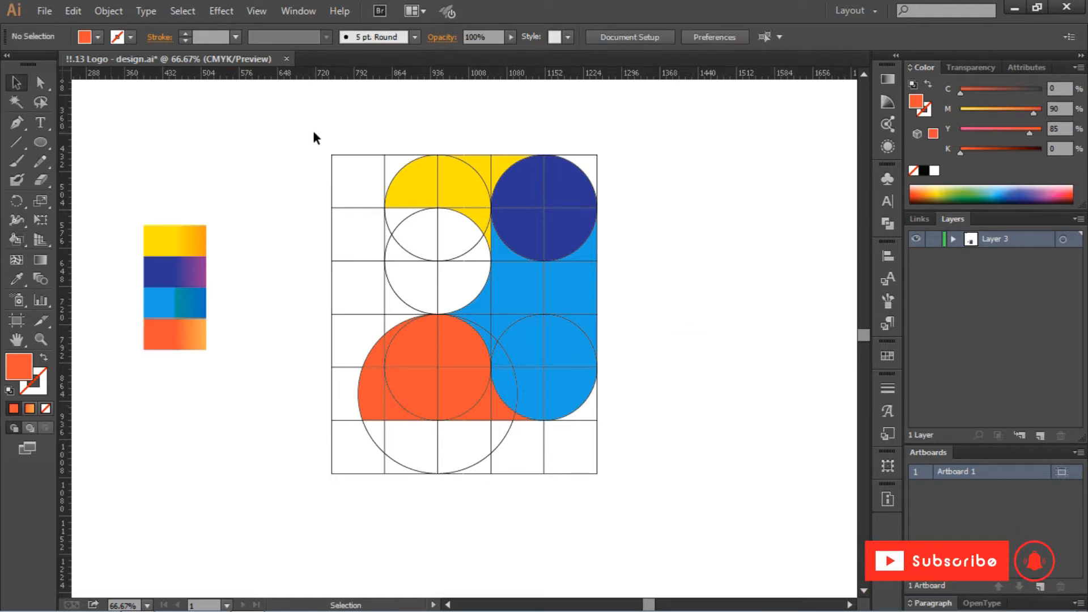
pyautogui.moveTo(313, 131); pyautogui.dragTo(572, 451)
pyautogui.click(130, 38)
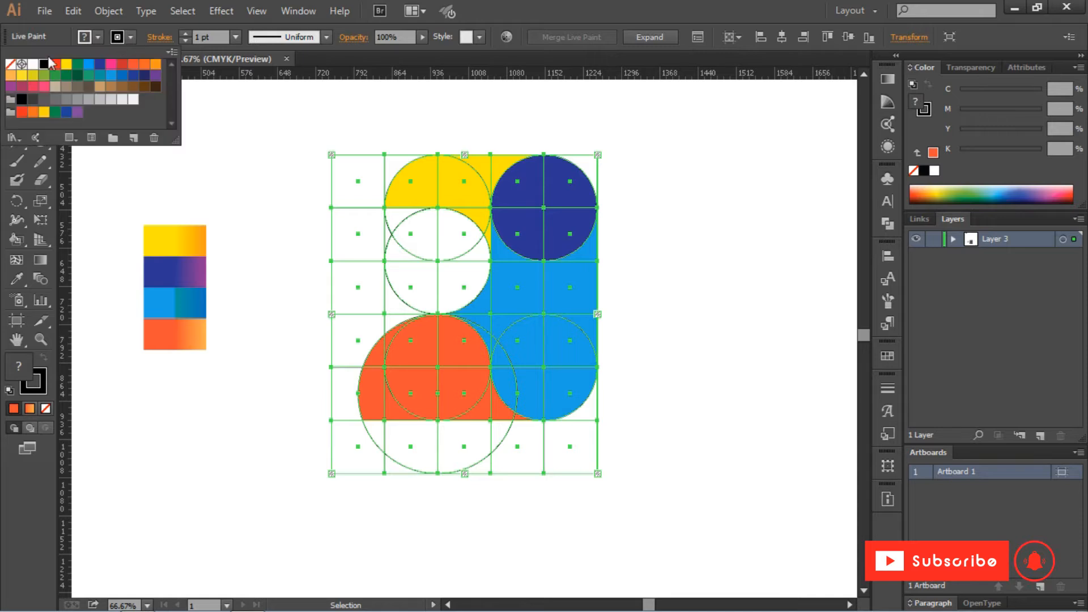
pyautogui.click(10, 64)
pyautogui.click(277, 212)
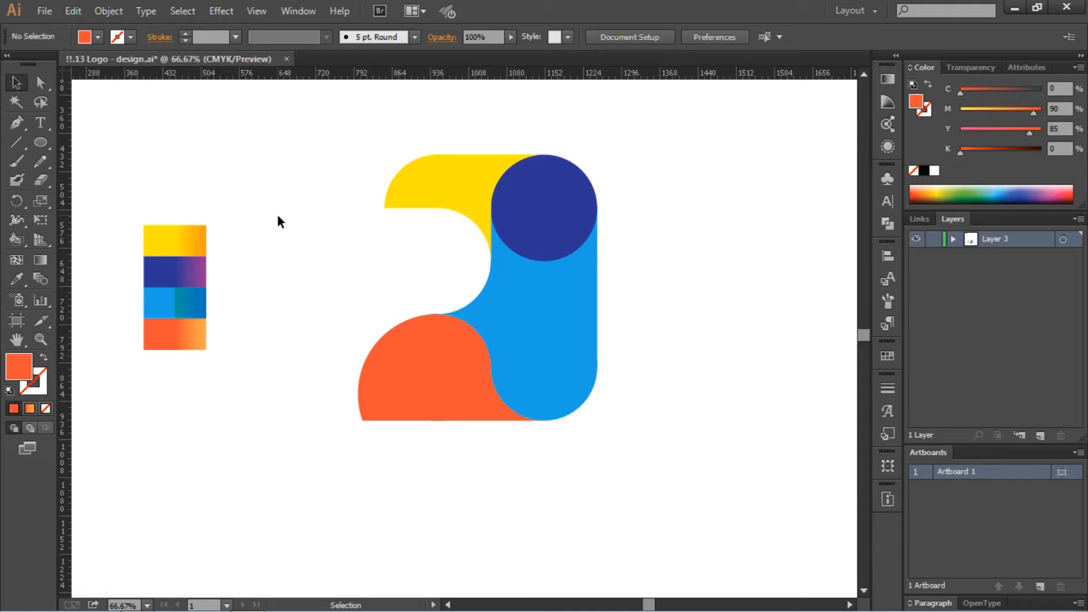
# - Expand the Live Paint group's object, fill and stroke into regular paths
pyautogui.click(565, 214)
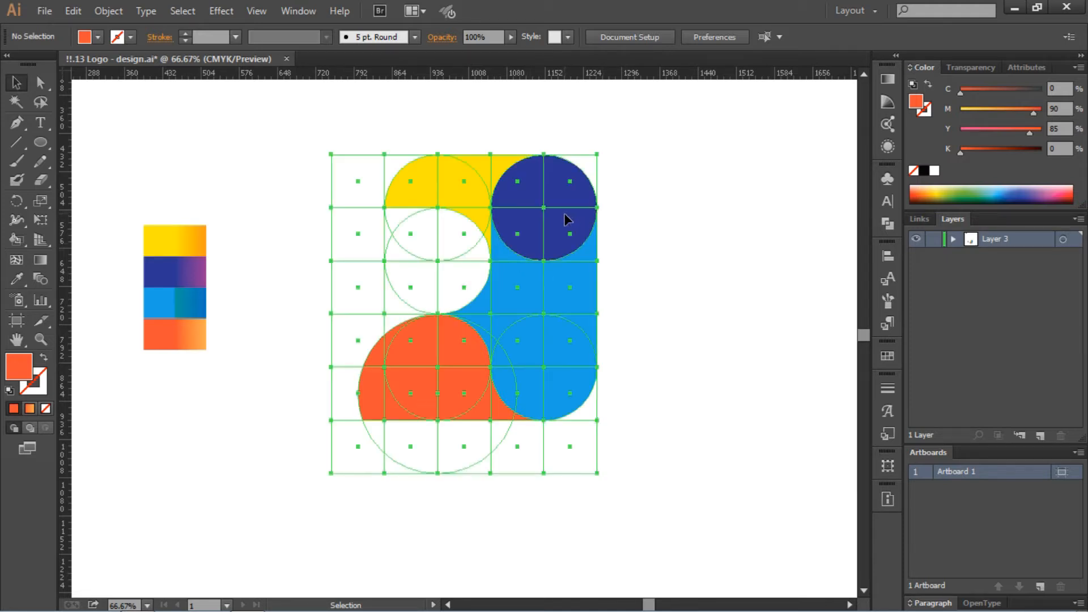
pyautogui.click(108, 10)
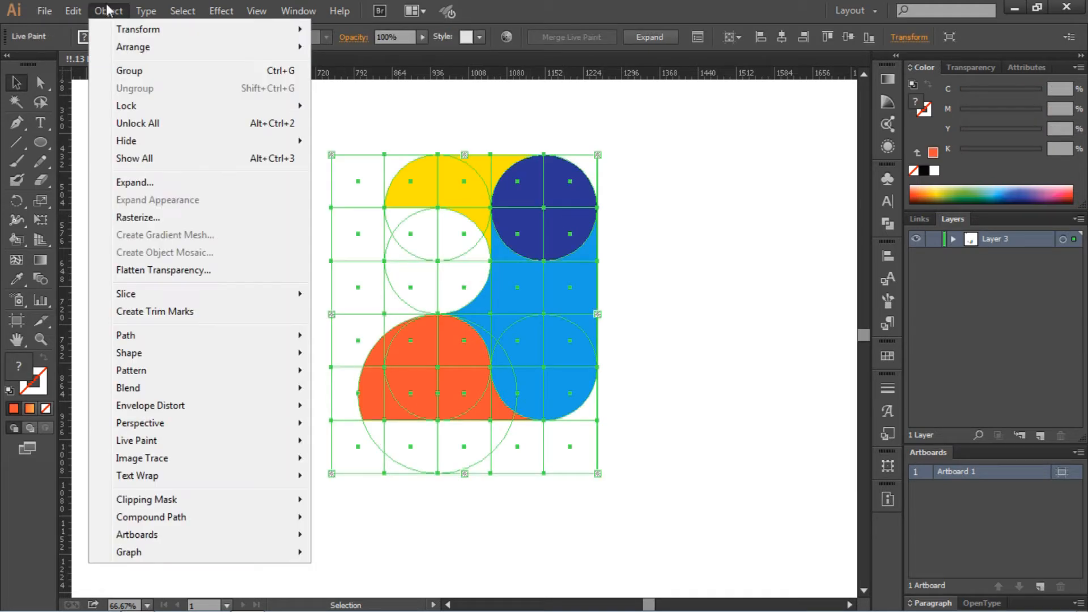
pyautogui.click(136, 183)
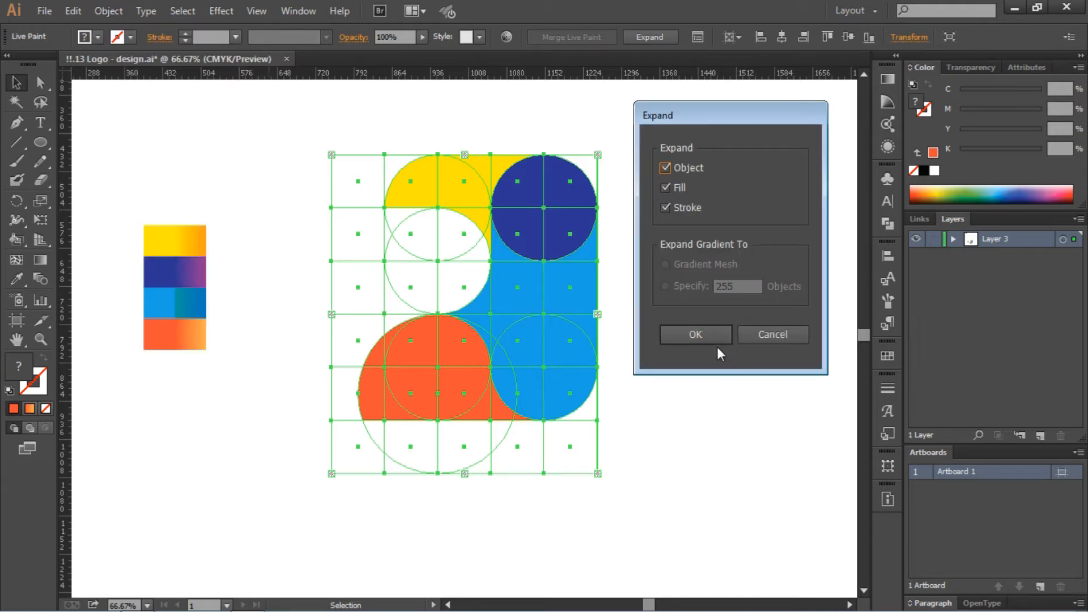
pyautogui.click(713, 339)
pyautogui.click(713, 343)
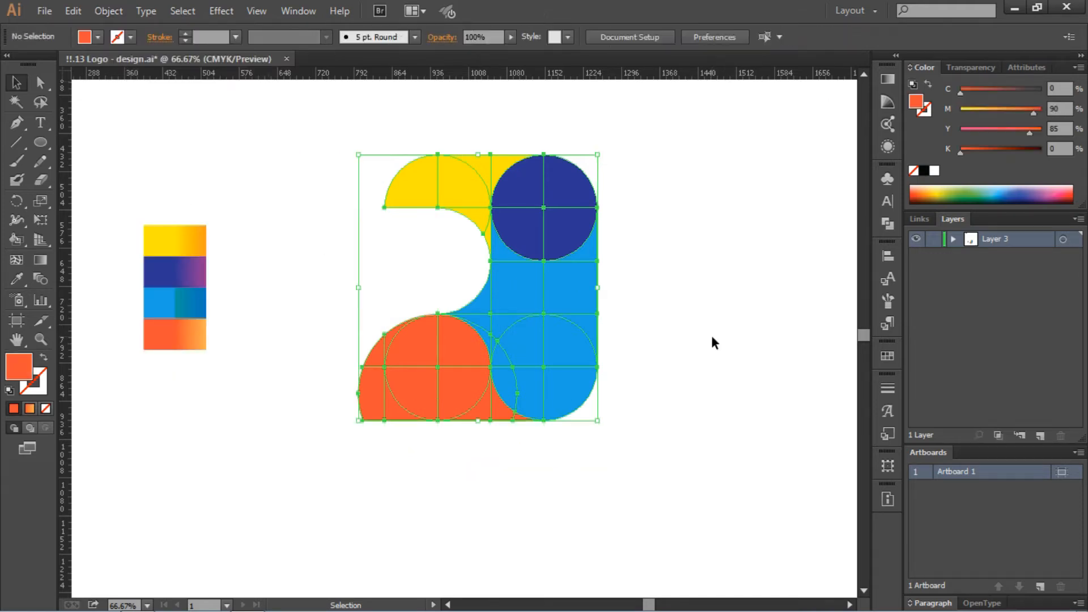
# - Ungroup the expanded artwork twice to separate it into individual pieces
pyautogui.rightClick(560, 291)
pyautogui.click(604, 386)
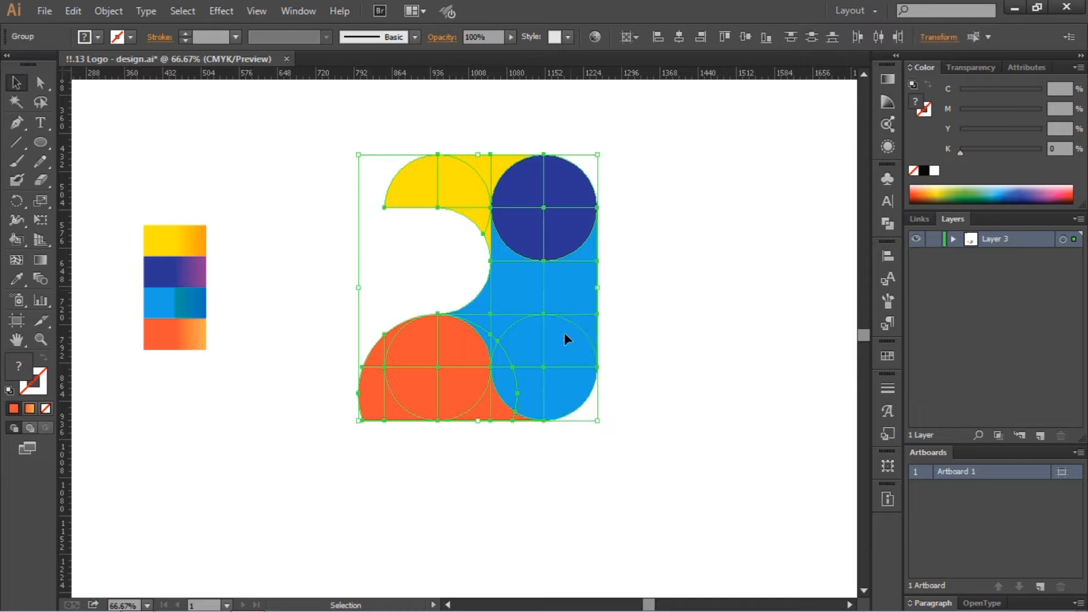
pyautogui.rightClick(554, 317)
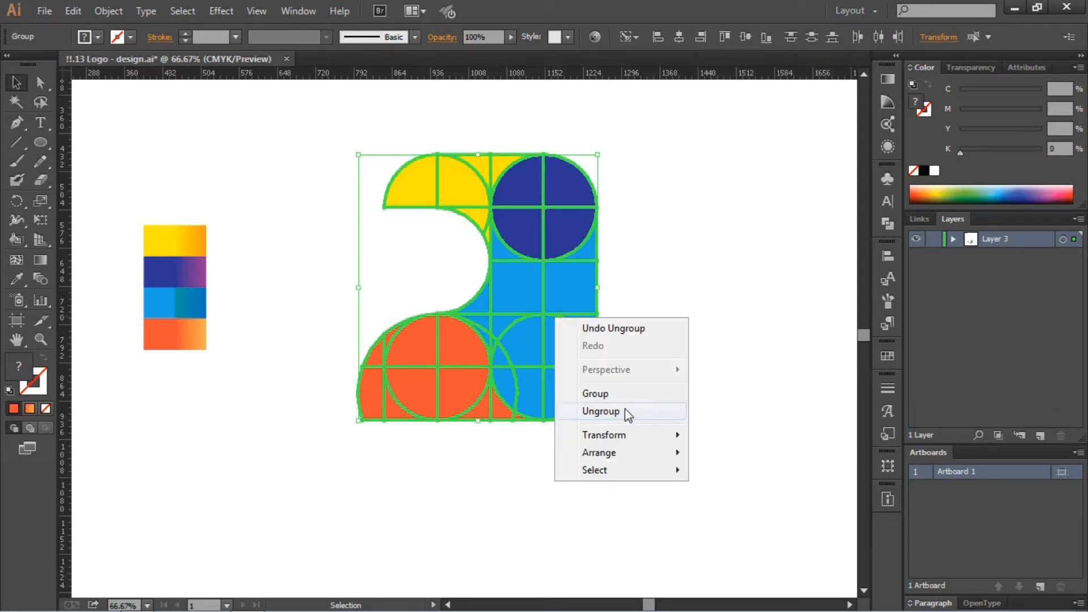
pyautogui.click(601, 412)
# - Select all the light blue pieces below the dark blue circle and unite them into one body shape
pyautogui.click(570, 287)
pyautogui.moveTo(631, 282); pyautogui.dragTo(525, 329)
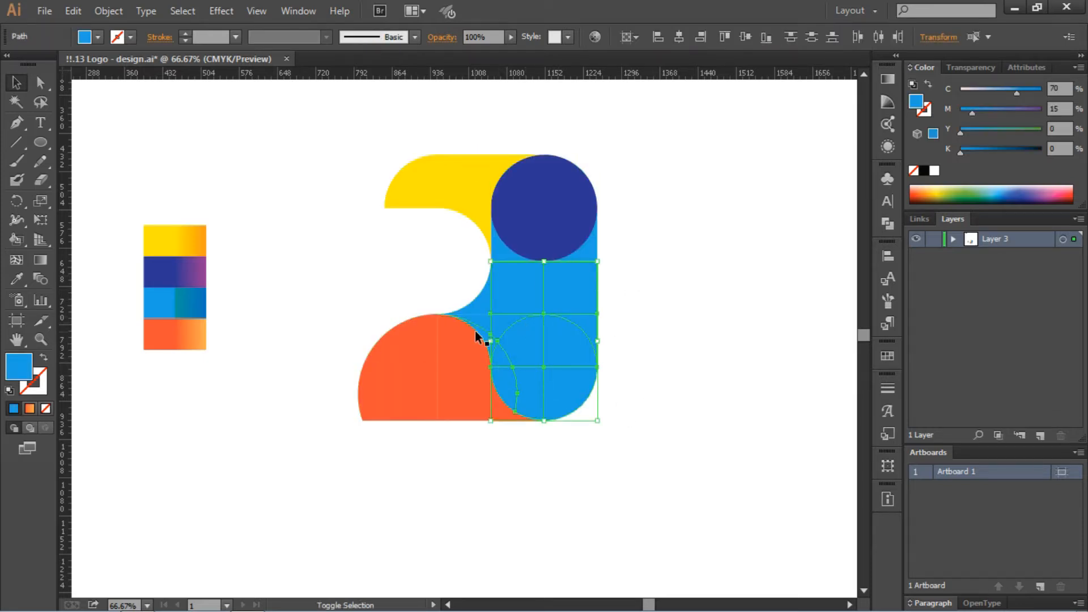
pyautogui.keyDown('shift'); pyautogui.click(480, 303); pyautogui.keyUp('shift')
pyautogui.keyDown('shift'); pyautogui.click(579, 251); pyautogui.keyUp('shift')
pyautogui.click(888, 223)
pyautogui.click(708, 208)
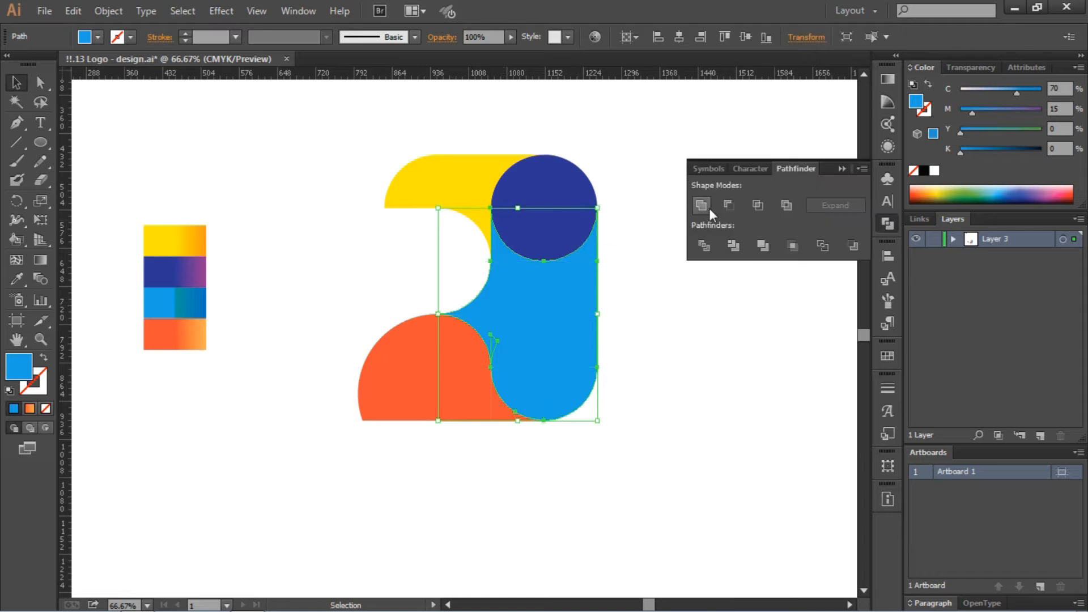
pyautogui.click(839, 165)
pyautogui.click(542, 321)
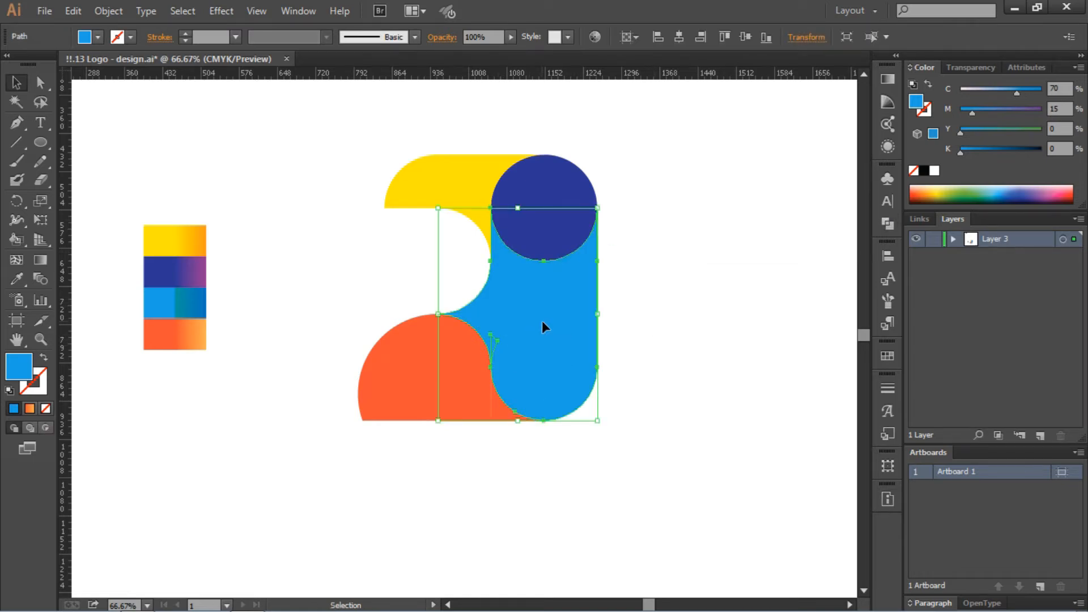
# - Unite the small triangular piece next to the orange curve with the light blue body
pyautogui.click(887, 224)
pyautogui.keyDown('shift'); pyautogui.click(505, 339); pyautogui.keyUp('shift')
pyautogui.click(556, 308)
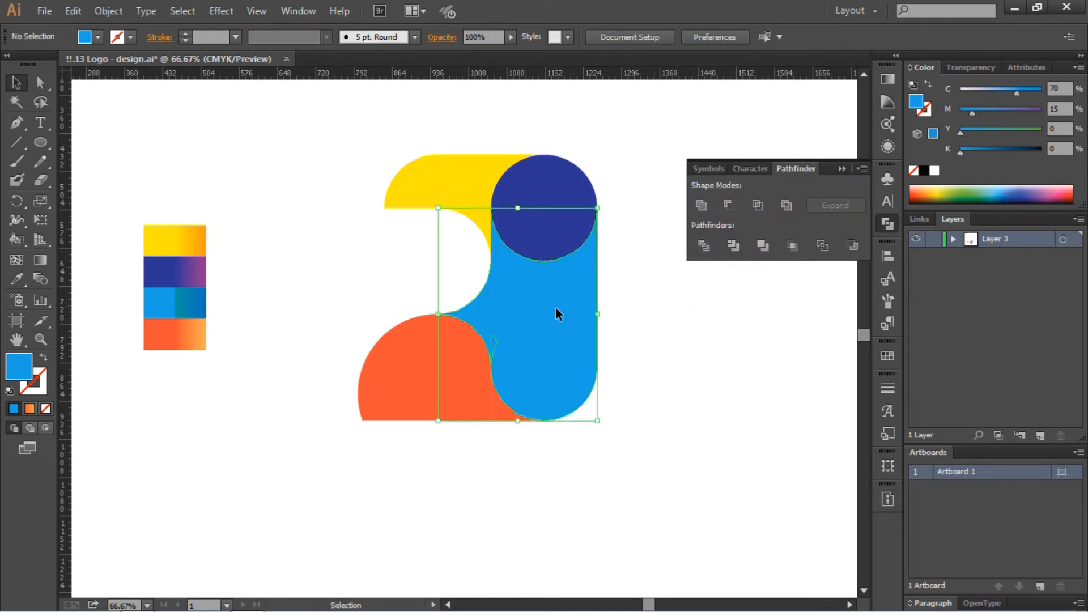
pyautogui.keyDown('shift'); pyautogui.click(494, 344); pyautogui.keyUp('shift')
pyautogui.click(729, 205)
pyautogui.click(695, 333)
pyautogui.hotkey('ctrl', '+')
pyautogui.hotkey('ctrl', '+')
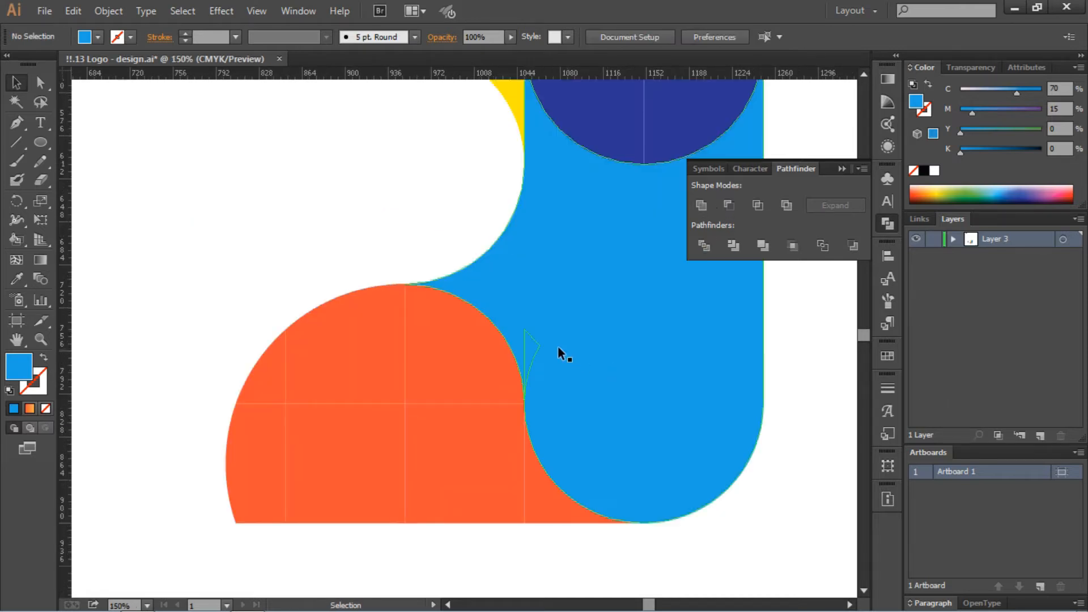
pyautogui.click(558, 349)
pyautogui.keyDown('shift'); pyautogui.click(602, 322); pyautogui.keyUp('shift')
pyautogui.click(702, 204)
# - Try to unite the pieces of the orange shape with one area selection
pyautogui.moveTo(572, 283); pyautogui.dragTo(445, 227)
pyautogui.moveTo(113, 251); pyautogui.dragTo(304, 497)
pyautogui.click(701, 205)
pyautogui.hotkey('ctrl', 'z')
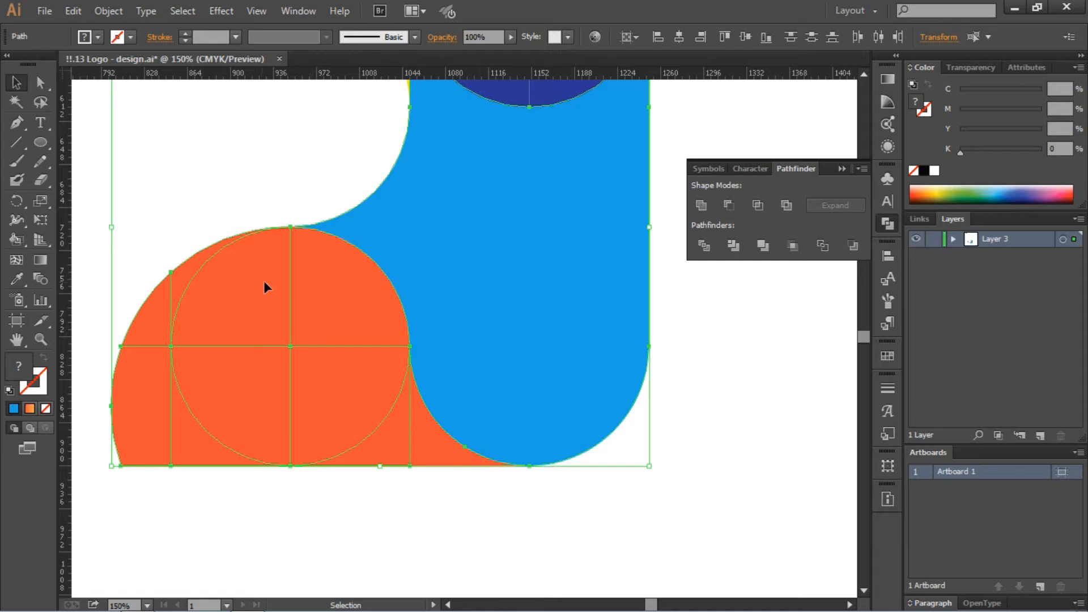
# - Unite the orange circle with the orange piece below the blue body's curve
pyautogui.click(264, 286)
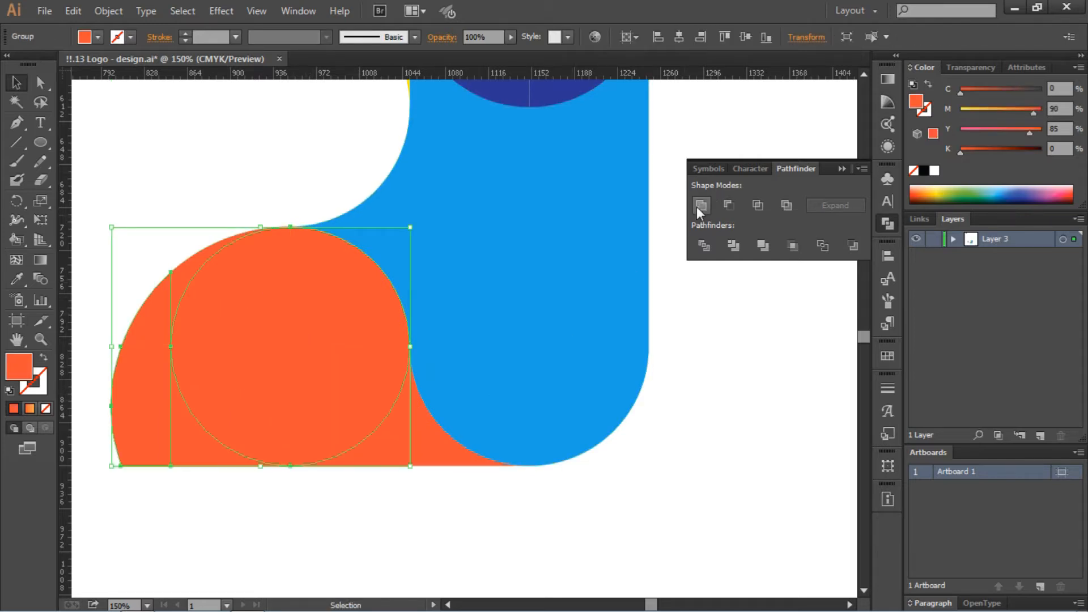
pyautogui.click(448, 451)
pyautogui.keyDown('shift'); pyautogui.click(393, 434); pyautogui.keyUp('shift')
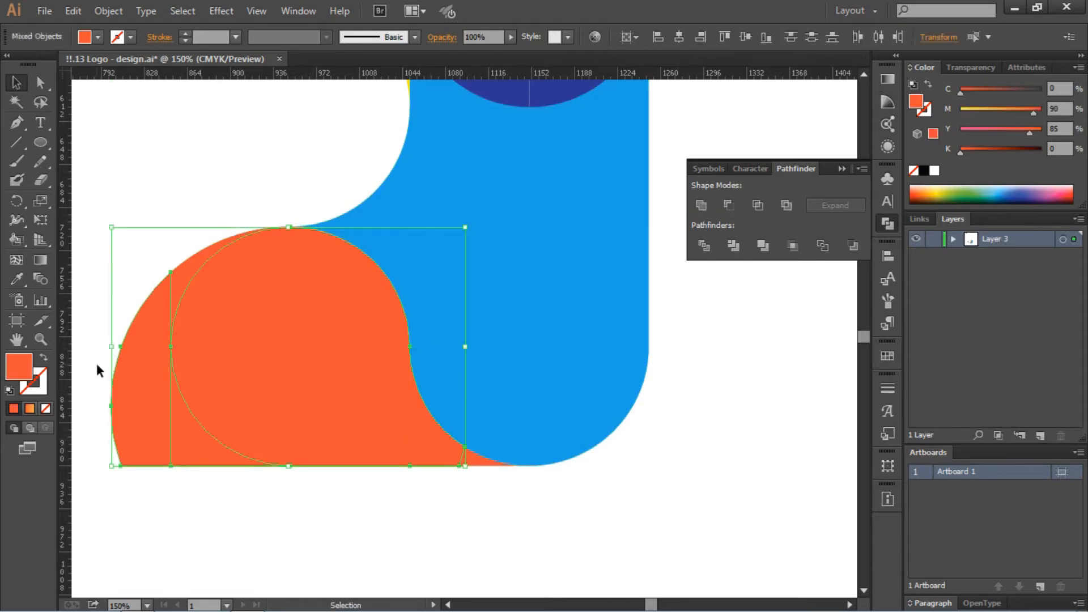
pyautogui.click(702, 204)
# - Merge the remaining pieces along the outer curve and at the pointed tip into the orange shape
pyautogui.click(187, 284)
pyautogui.keyDown('shift'); pyautogui.click(226, 278); pyautogui.keyUp('shift')
pyautogui.click(701, 204)
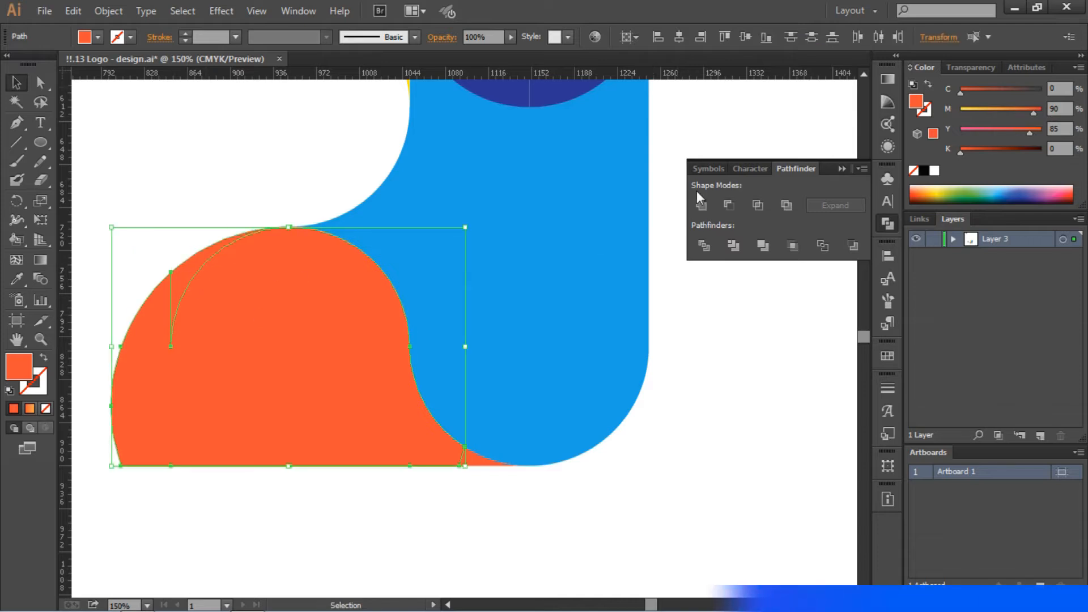
pyautogui.click(471, 470)
pyautogui.moveTo(471, 470); pyautogui.dragTo(397, 431)
pyautogui.scroll(3, 580, 291)
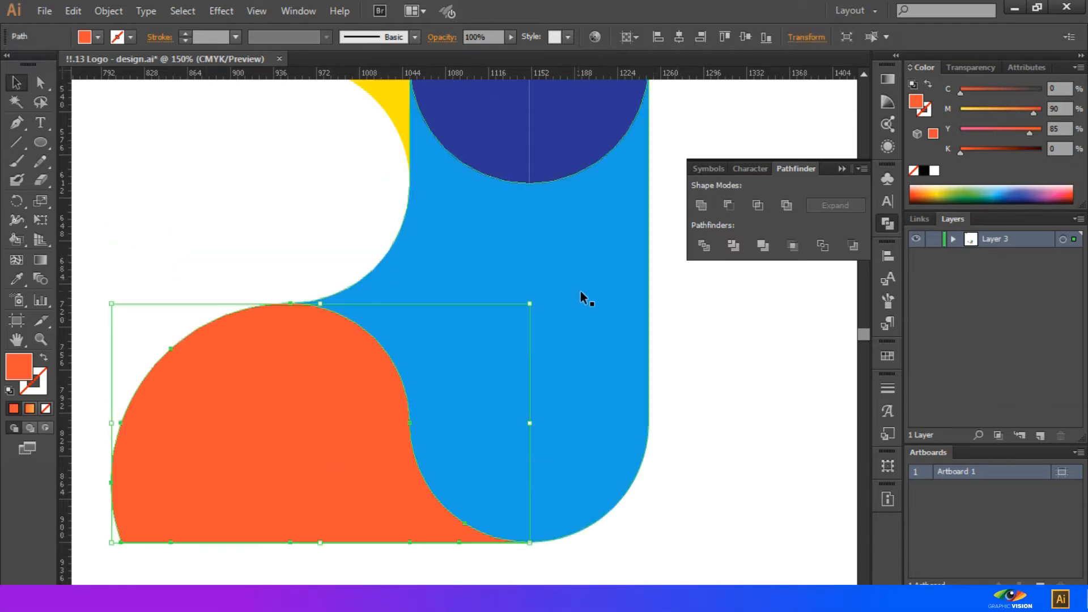
# - Unite the pieces of the dark blue circle into one shape
pyautogui.click(695, 312)
pyautogui.scroll(7, 695, 312)
pyautogui.click(600, 266)
pyautogui.click(678, 229)
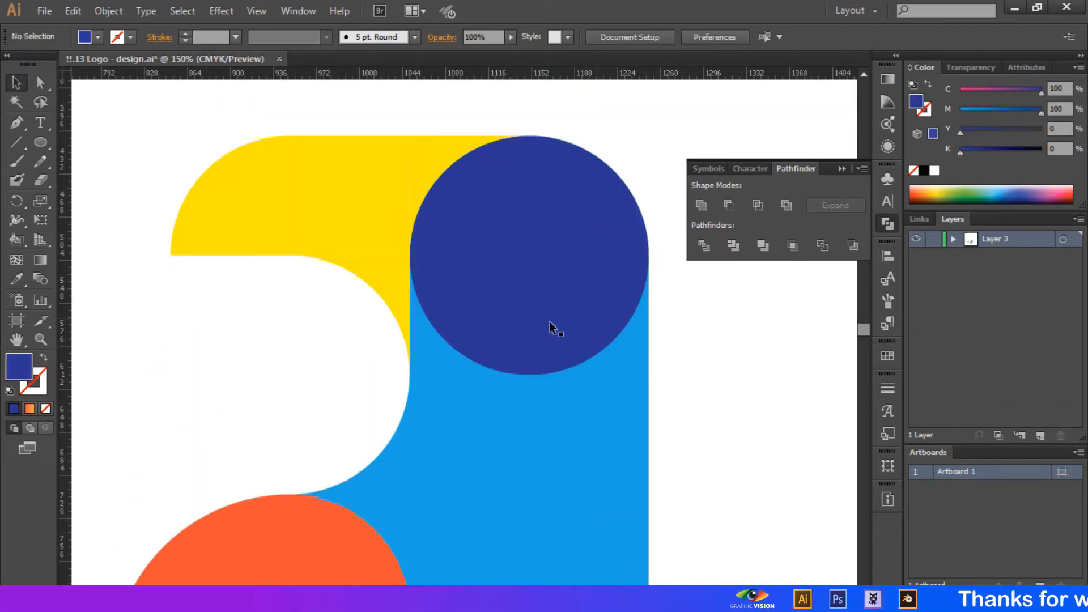
# - Select all the yellow pieces, including the one beside the dark blue circle, and unite them into one beak shape
pyautogui.click(397, 309)
pyautogui.keyDown('shift'); pyautogui.click(313, 176); pyautogui.keyUp('shift')
pyautogui.keyDown('shift'); pyautogui.click(227, 198); pyautogui.keyUp('shift')
pyautogui.click(703, 208)
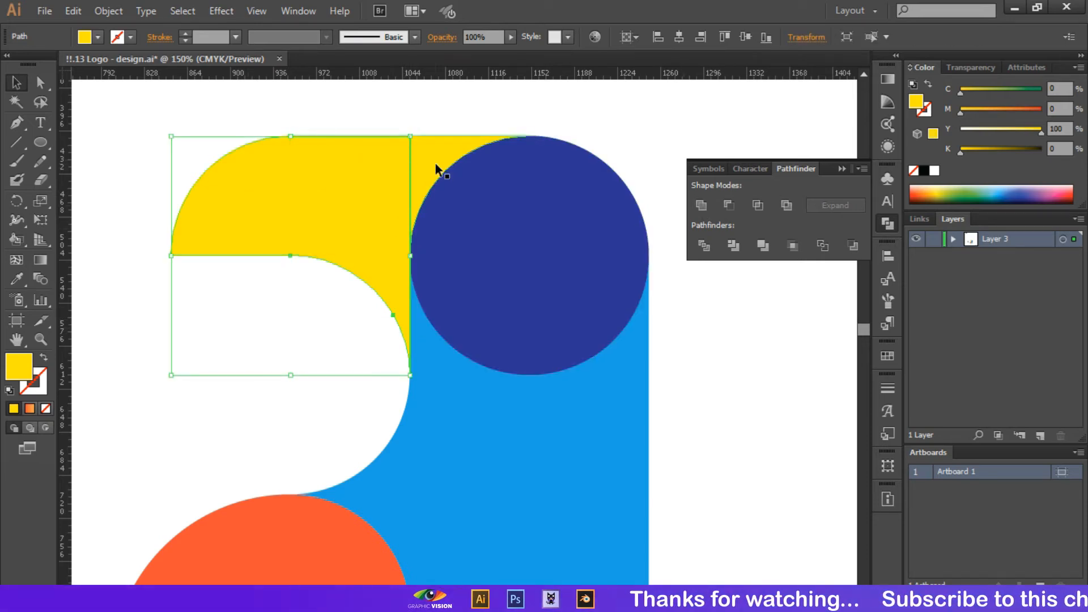
pyautogui.keyDown('shift'); pyautogui.click(449, 181); pyautogui.keyUp('shift')
pyautogui.click(699, 206)
pyautogui.click(814, 262)
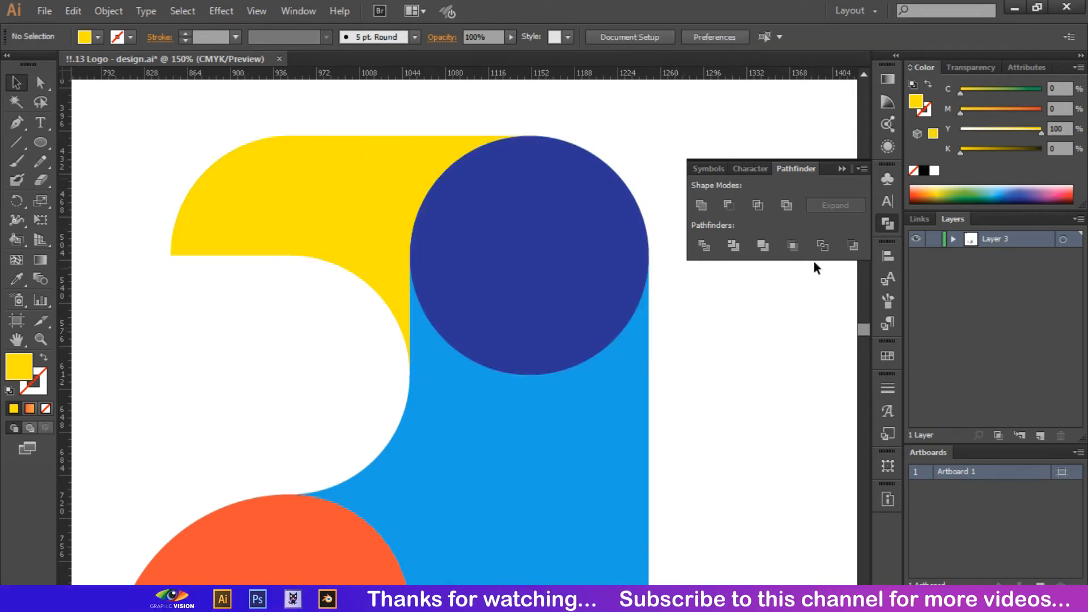
# - Draw a circle with the Ellipse tool in the empty area below the yellow beak and fill it white
pyautogui.hotkey('ctrl', 'shift', 'F9')
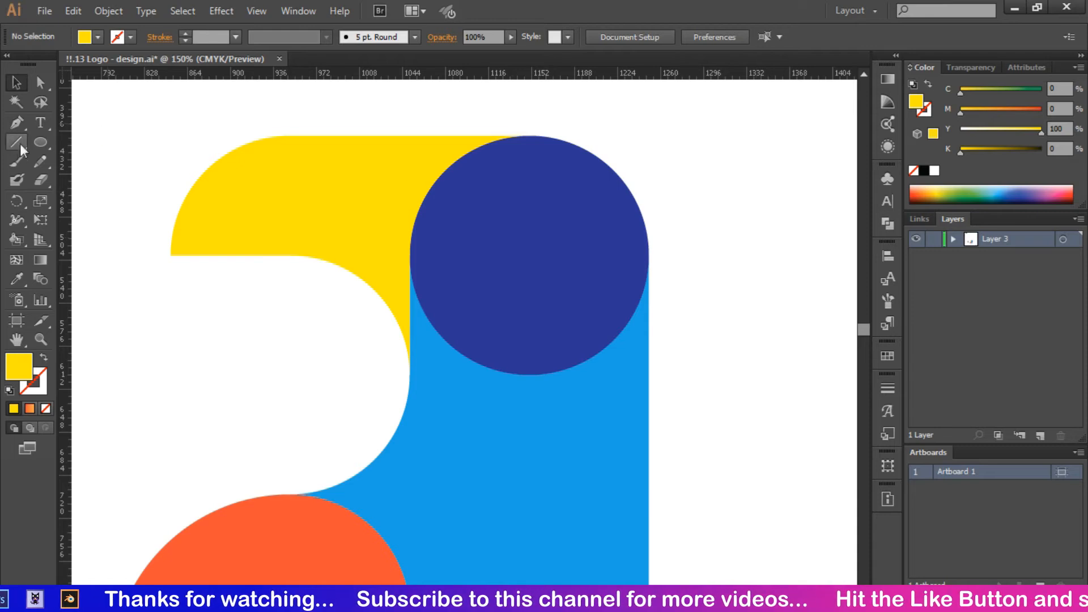
pyautogui.click(42, 146)
pyautogui.moveTo(189, 279); pyautogui.dragTo(307, 382)
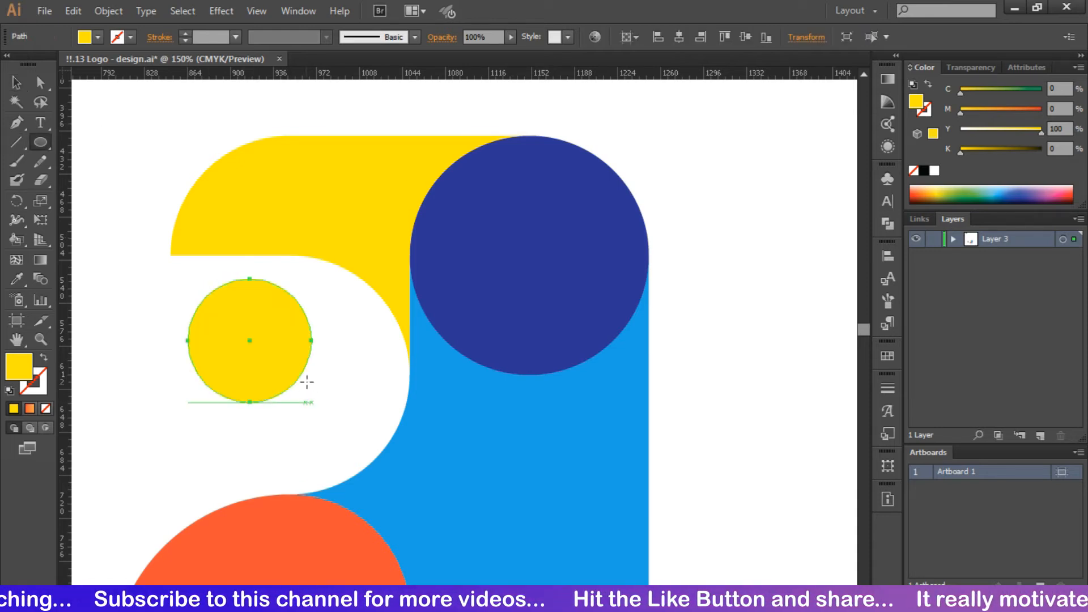
pyautogui.click(97, 36)
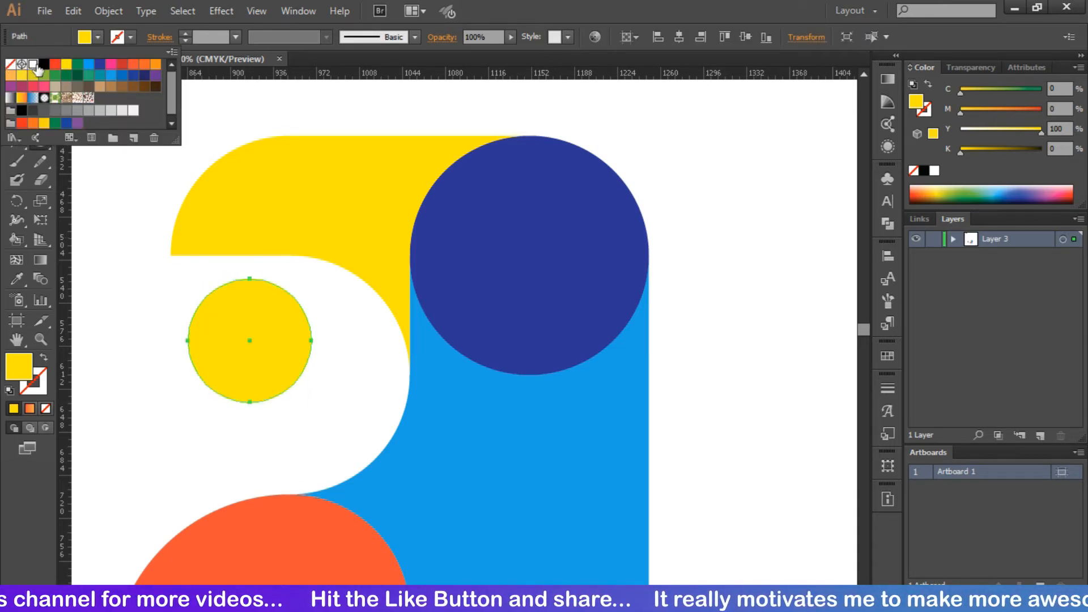
pyautogui.click(34, 65)
# - Move the white circle to the centre of the dark blue circle as the bird's eye
pyautogui.click(15, 85)
pyautogui.moveTo(276, 332); pyautogui.dragTo(557, 248)
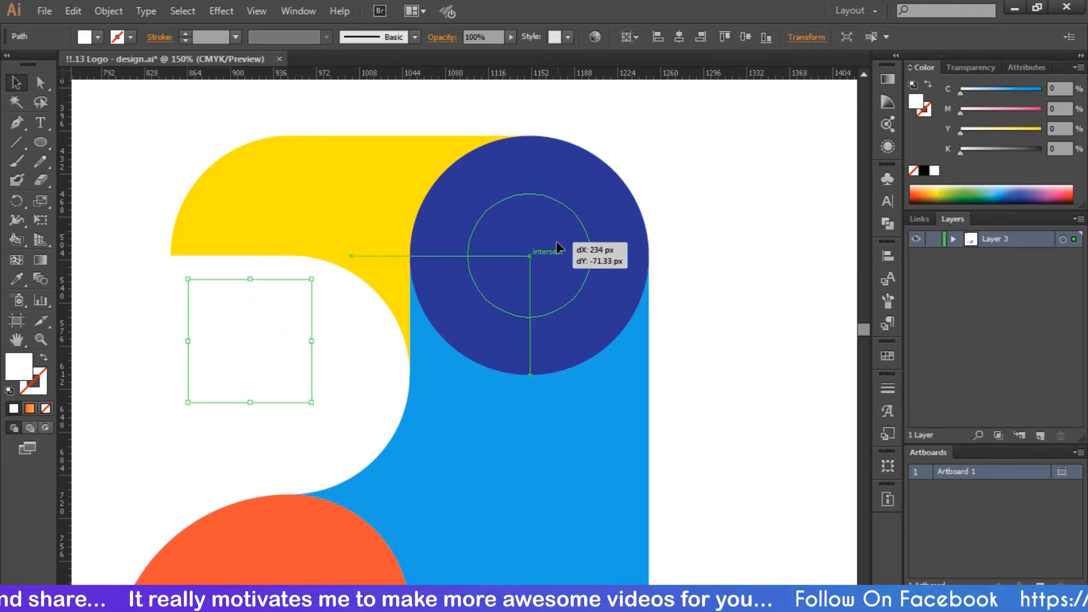
pyautogui.moveTo(628, 261); pyautogui.dragTo(626, 254)
pyautogui.click(626, 254)
pyautogui.click(532, 251)
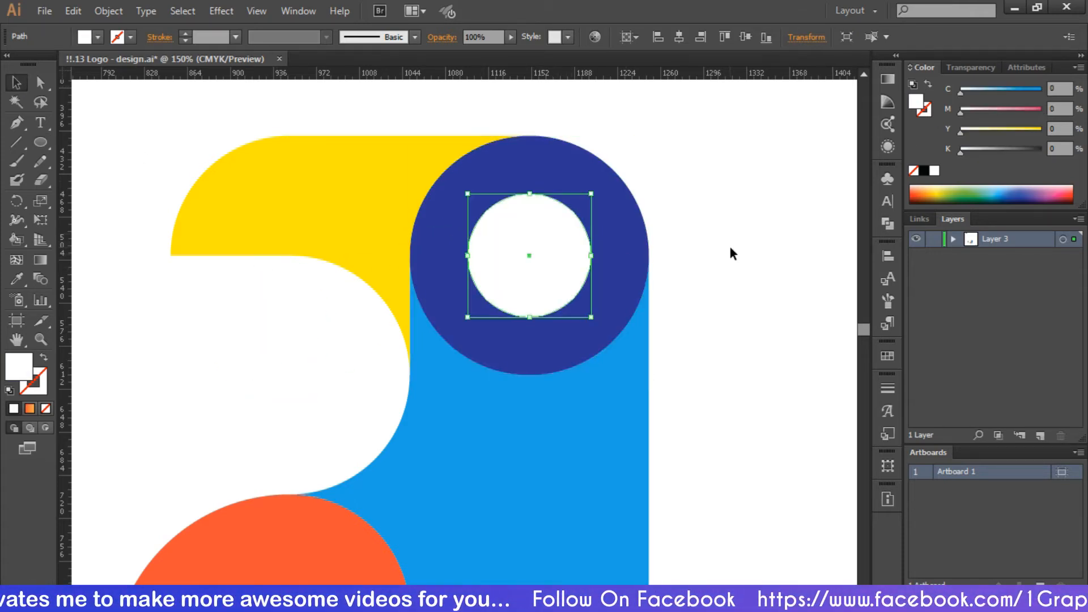
pyautogui.click(730, 244)
# - Select the whole bird logo and scale it down proportionally to about half its size
pyautogui.hotkey('ctrl', '0')
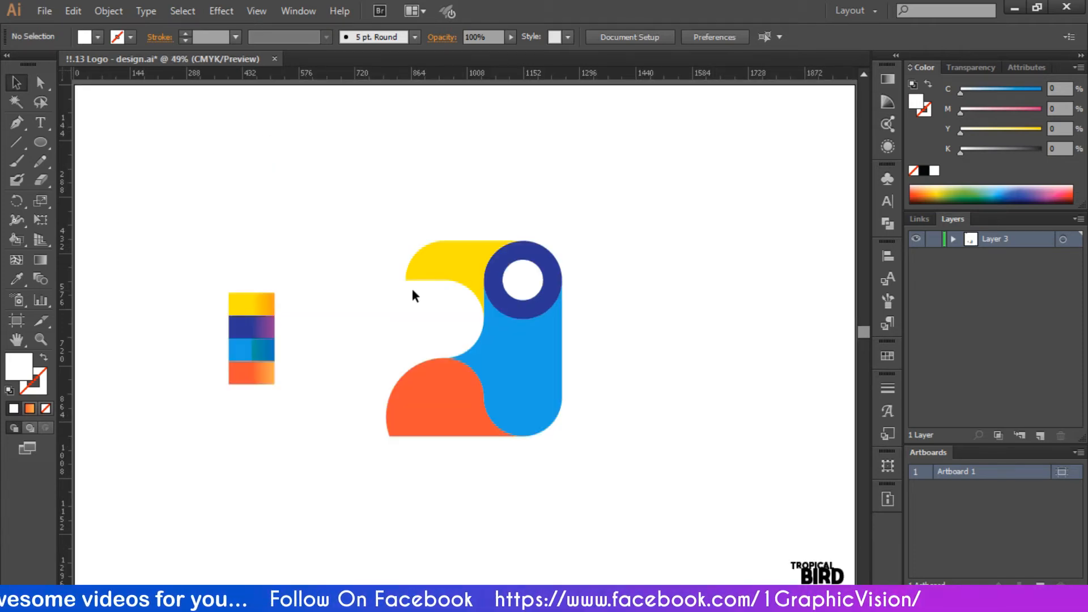
pyautogui.moveTo(627, 203); pyautogui.dragTo(364, 469)
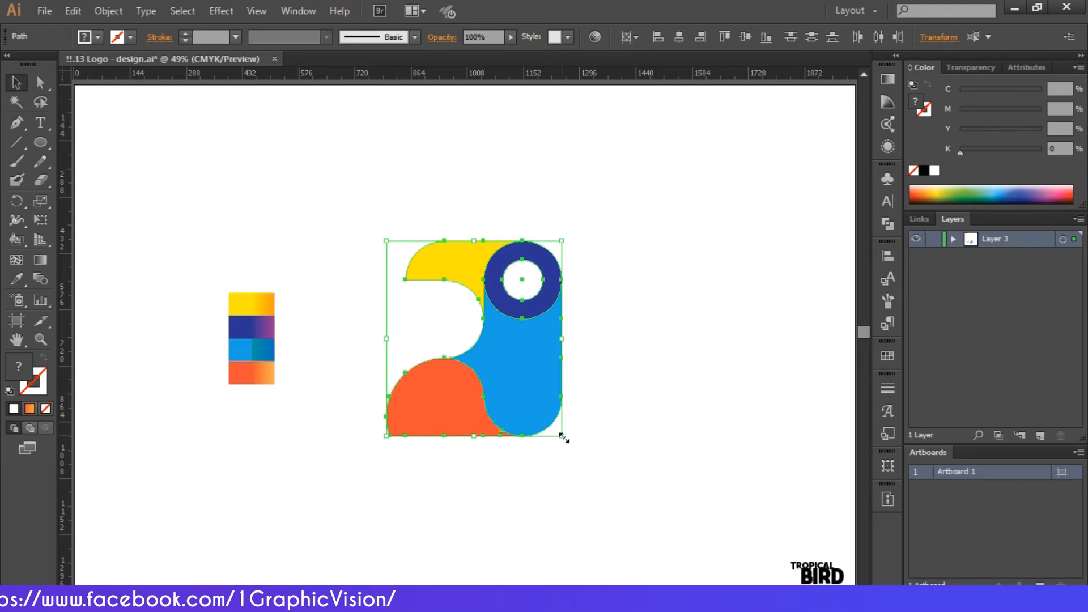
pyautogui.moveTo(563, 437); pyautogui.dragTo(521, 384)
pyautogui.click(599, 353)
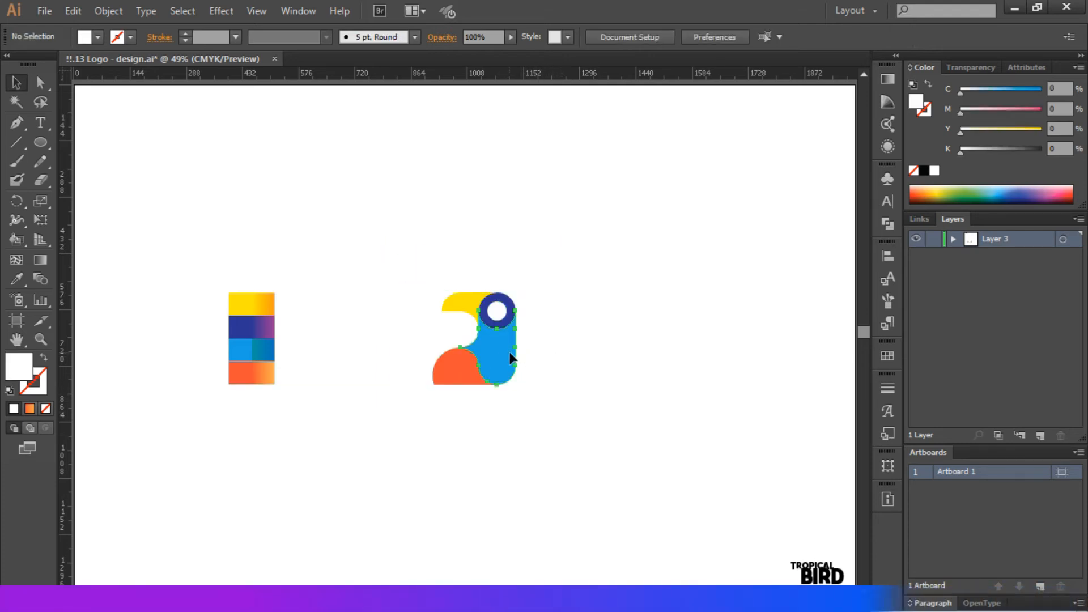
# - Apply the teal-to-blue gradient swatch to the light blue body and the blue-to-purple gradient swatch to the dark blue circle
pyautogui.click(509, 352)
pyautogui.press('i')
pyautogui.click(263, 349)
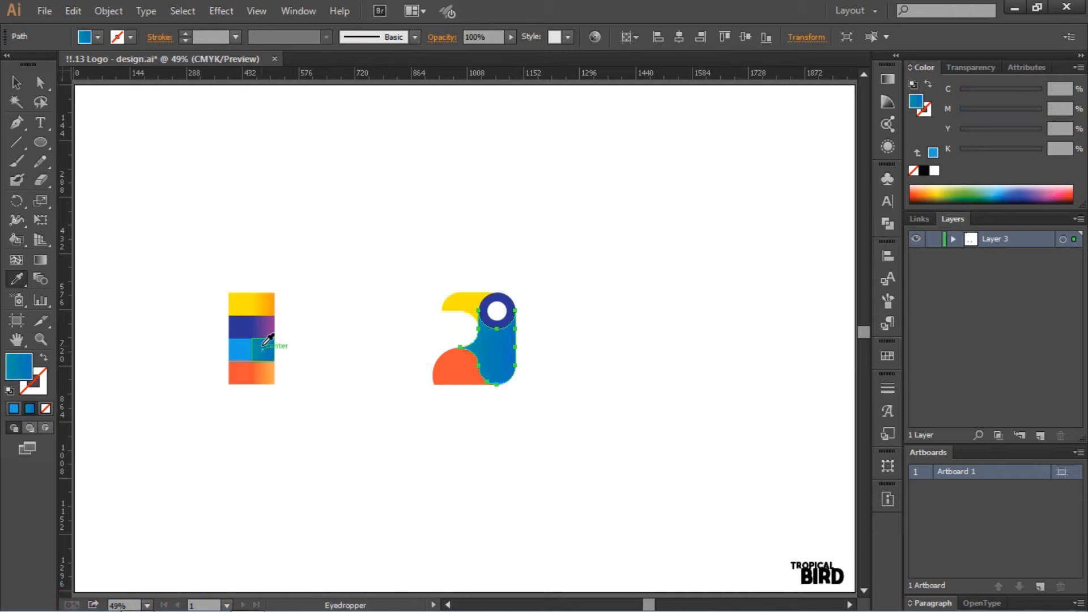
pyautogui.keyDown('ctrl'); pyautogui.click(262, 327); pyautogui.keyUp('ctrl')
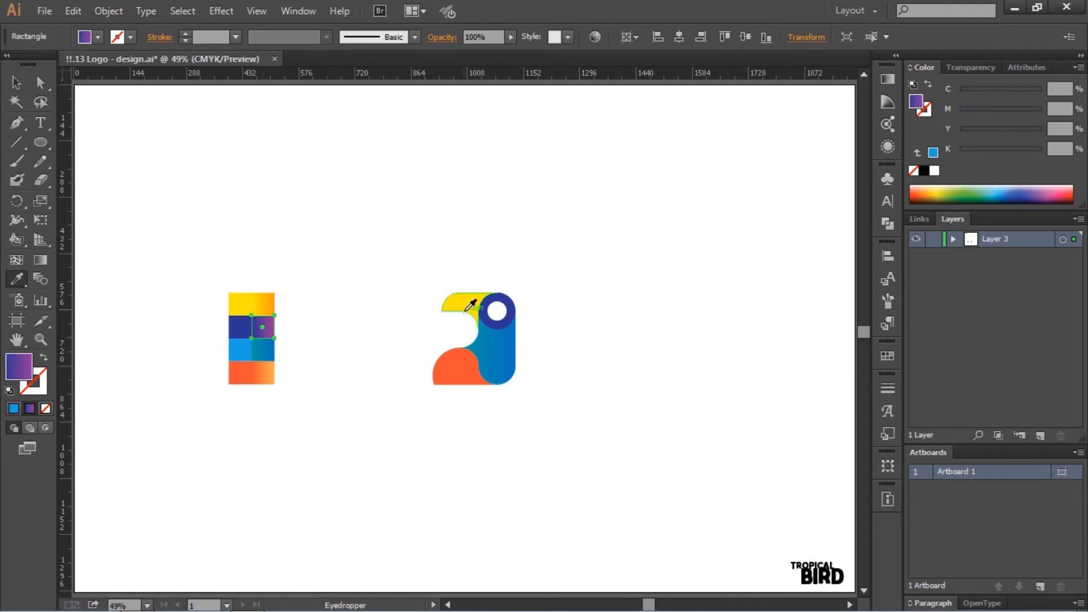
pyautogui.keyDown('ctrl'); pyautogui.click(509, 304); pyautogui.keyUp('ctrl')
pyautogui.click(270, 325)
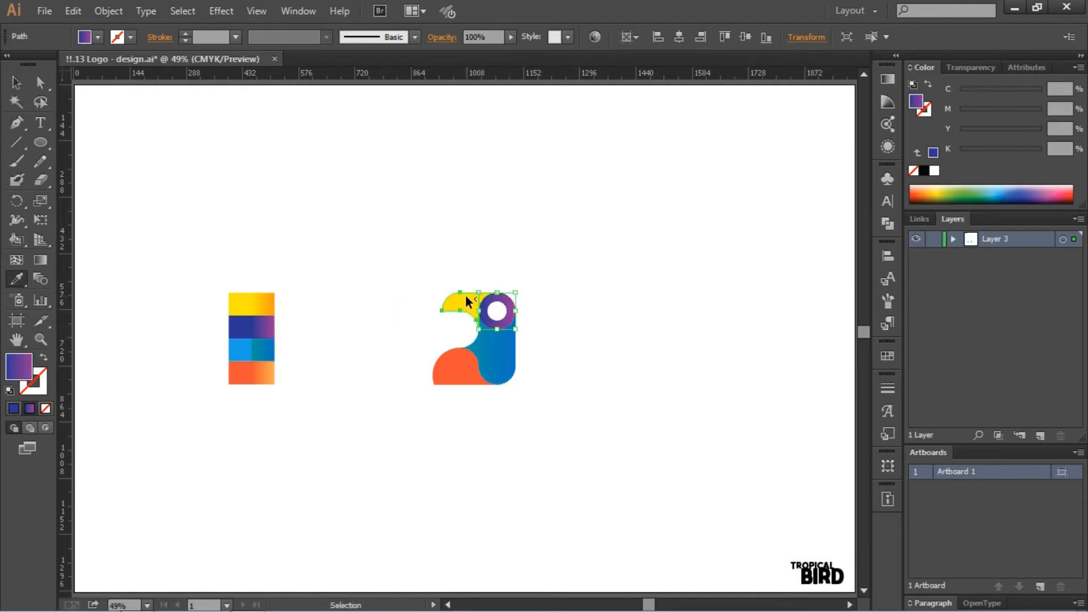
# - Apply the yellow-to-orange gradient swatch to the beak and the orange gradient swatch to the lower orange shape
pyautogui.keyDown('ctrl'); pyautogui.click(465, 295); pyautogui.keyUp('ctrl')
pyautogui.click(272, 305)
pyautogui.keyDown('ctrl'); pyautogui.click(455, 368); pyautogui.keyUp('ctrl')
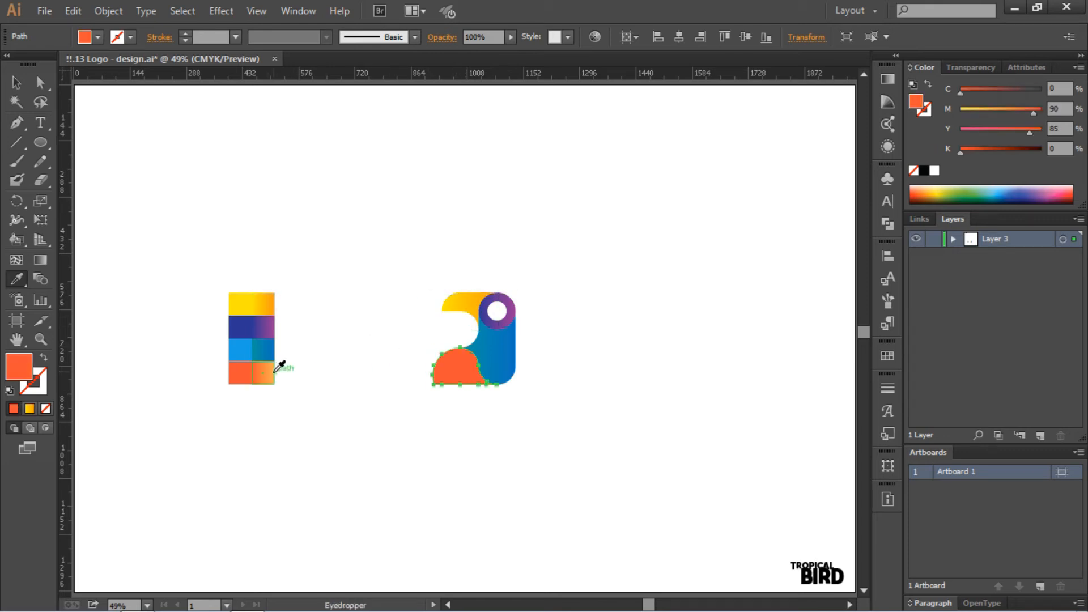
pyautogui.click(275, 366)
# - Redirect the blue body's gradient with the Gradient tool so teal starts just under the purple circle and blue falls toward the lower end
pyautogui.click(14, 103)
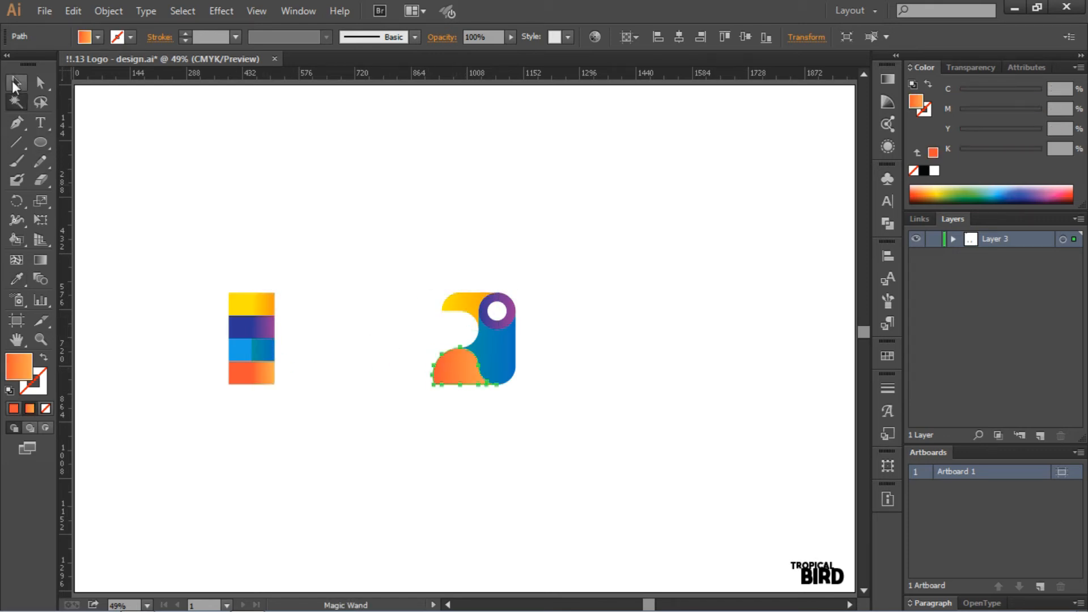
pyautogui.click(16, 85)
pyautogui.hotkey('ctrl', '+')
pyautogui.hotkey('ctrl', '+')
pyautogui.hotkey('ctrl', '+')
pyautogui.hotkey('ctrl', '+')
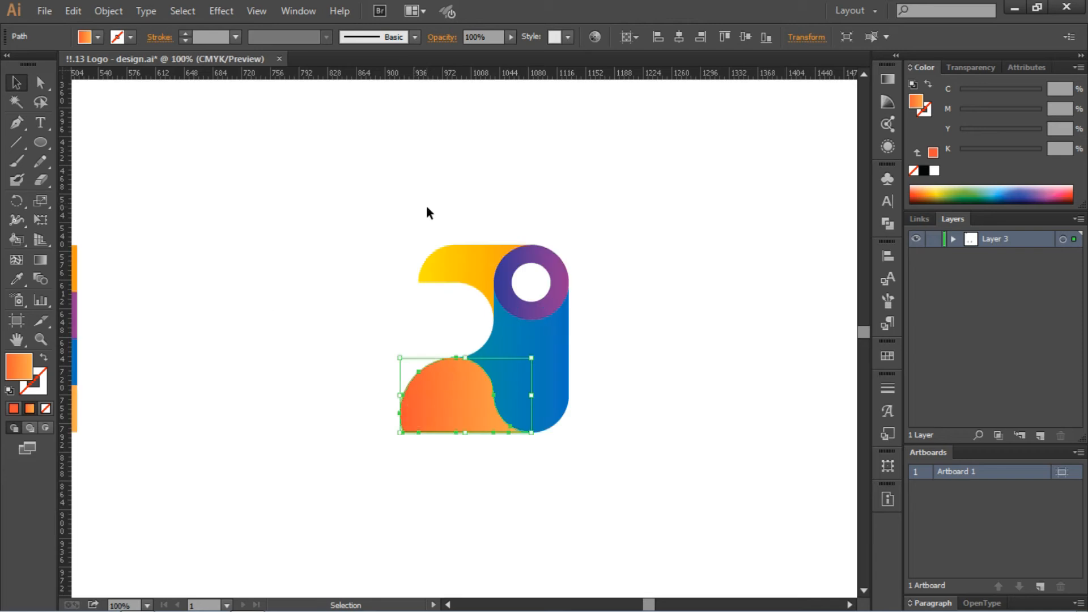
pyautogui.scroll(-3, 440, 214)
pyautogui.hscroll(2, 451, 221)
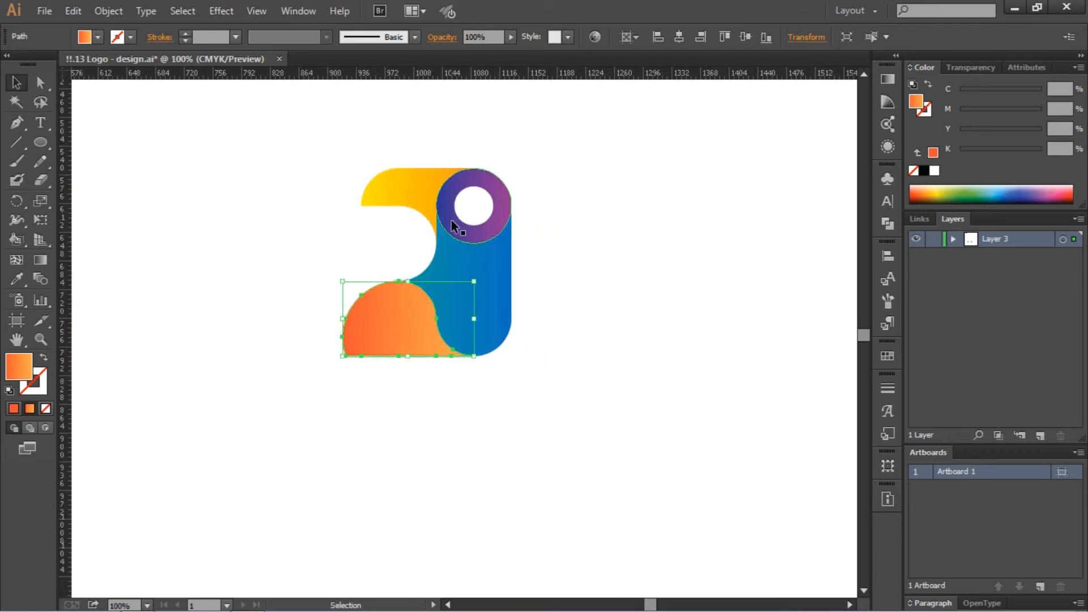
pyautogui.click(471, 276)
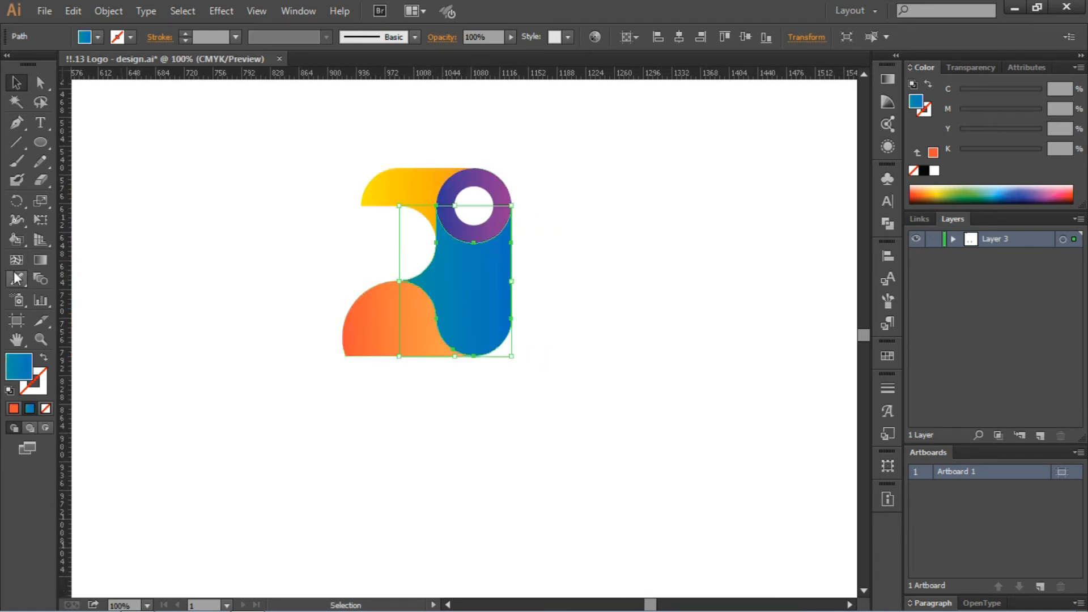
pyautogui.click(47, 261)
pyautogui.moveTo(406, 357); pyautogui.dragTo(408, 359)
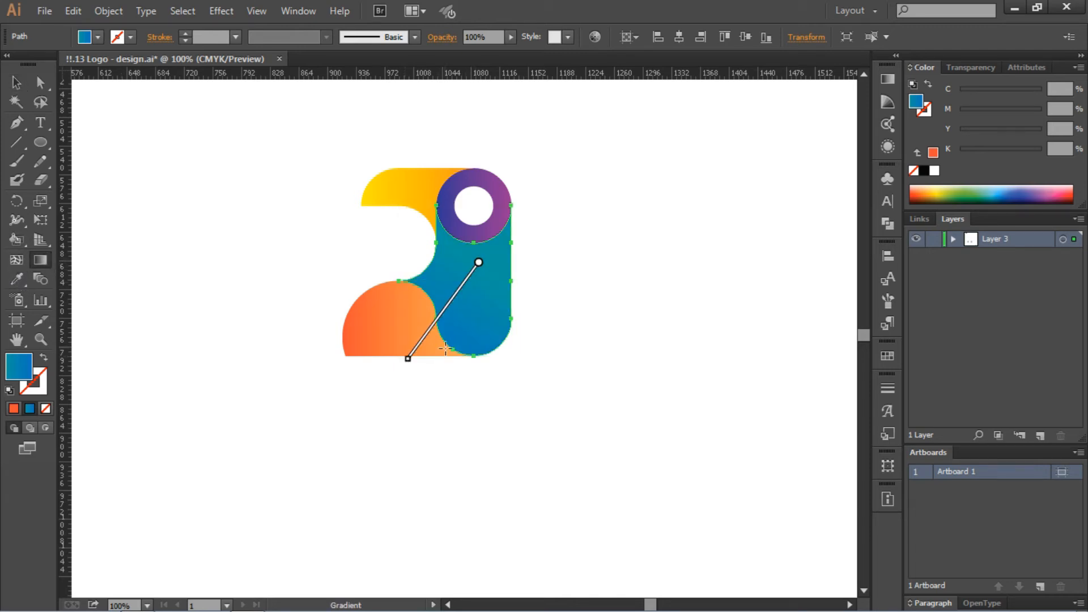
pyautogui.moveTo(472, 259); pyautogui.dragTo(426, 377)
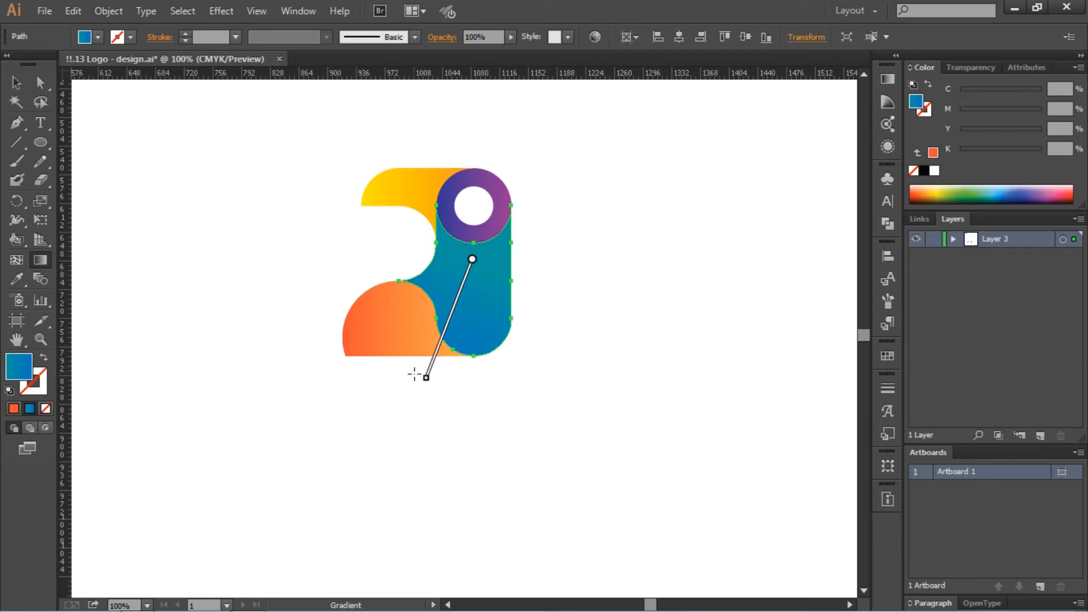
# - Redraw the lower orange shape's gradient with light orange on its outer left side, and angle the purple circle's gradient diagonally down to the right
pyautogui.keyDown('ctrl'); pyautogui.click(398, 321); pyautogui.keyUp('ctrl')
pyautogui.moveTo(414, 326); pyautogui.dragTo(320, 354)
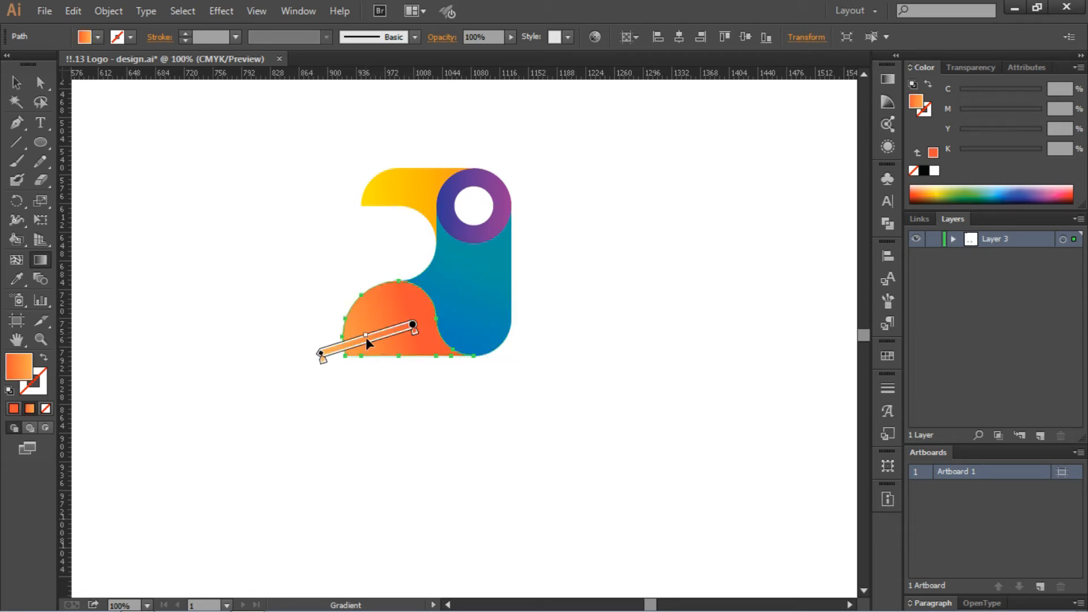
pyautogui.keyDown('ctrl'); pyautogui.click(498, 219); pyautogui.keyUp('ctrl')
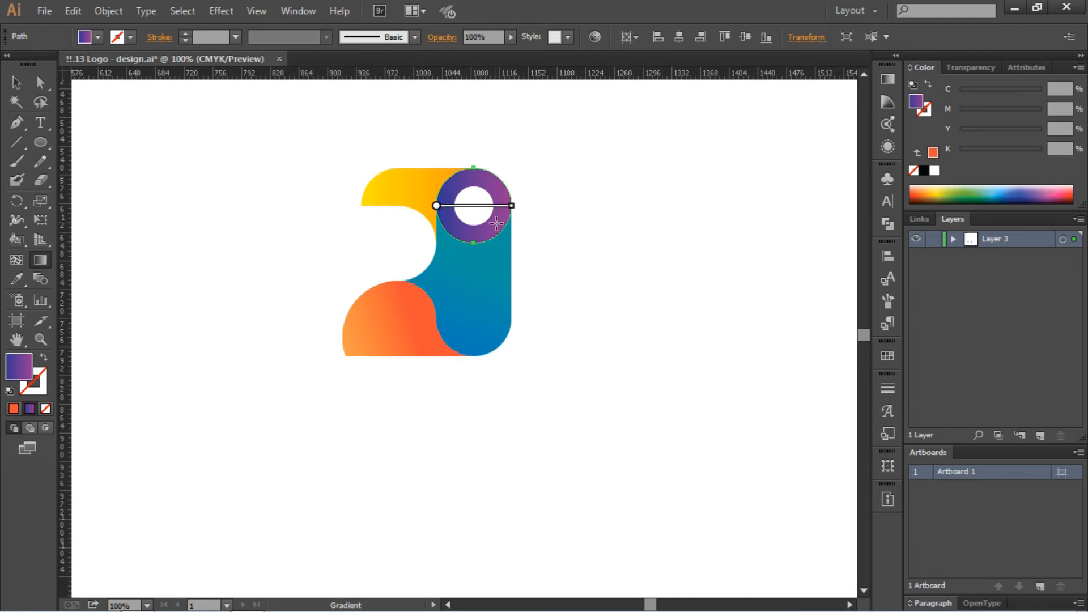
pyautogui.moveTo(496, 228); pyautogui.dragTo(548, 289)
pyautogui.moveTo(445, 176); pyautogui.dragTo(505, 250)
# - Redraw the beak's gradient almost vertically, with yellow at its lower edge and orange at its upper edge, and deselect it
pyautogui.keyDown('ctrl'); pyautogui.click(409, 188); pyautogui.keyUp('ctrl')
pyautogui.moveTo(418, 178); pyautogui.dragTo(415, 261)
pyautogui.moveTo(415, 214)
pyautogui.mouseDown()
pyautogui.moveTo(400, 208)
pyautogui.moveTo(417, 175)
pyautogui.moveTo(408, 146)
pyautogui.moveTo(420, 145)
pyautogui.mouseUp()
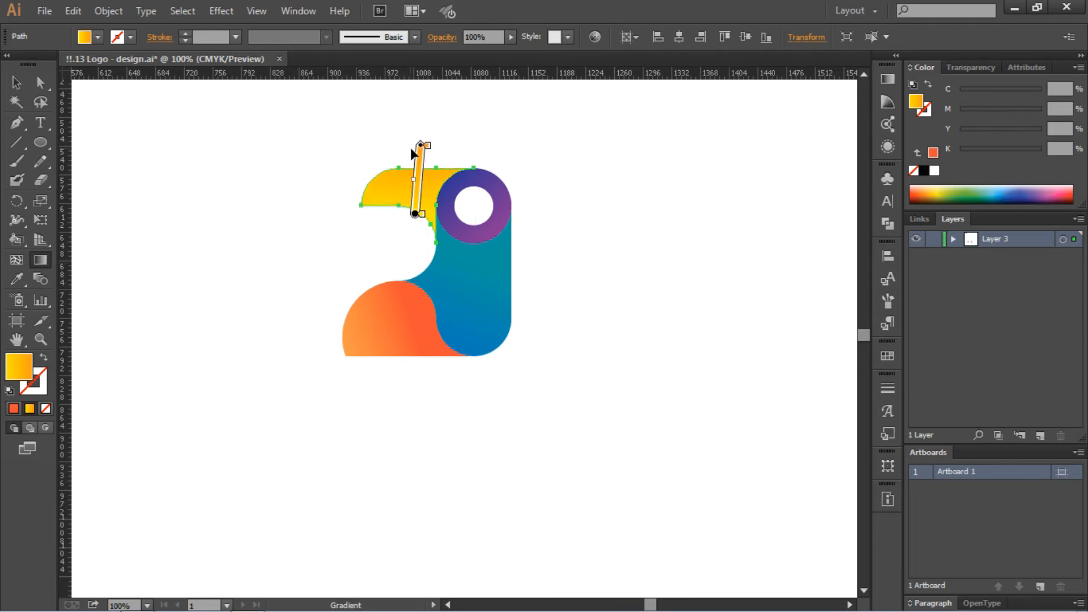
pyautogui.click(17, 82)
pyautogui.click(212, 147)
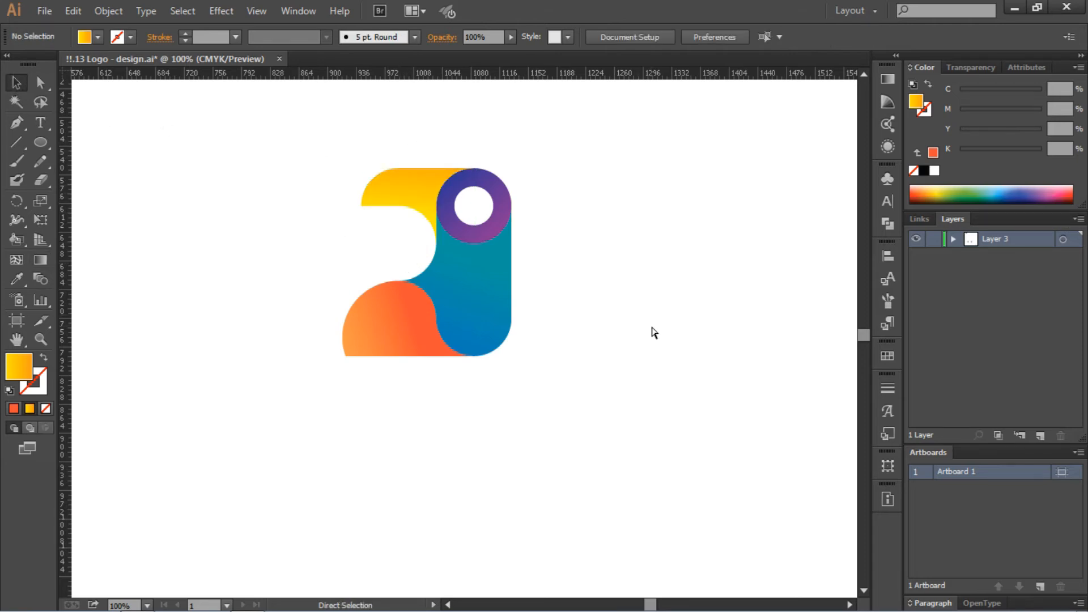
# - Group all the bird shapes and centre the group horizontally on the artboard
pyautogui.hotkey('ctrl', '0')
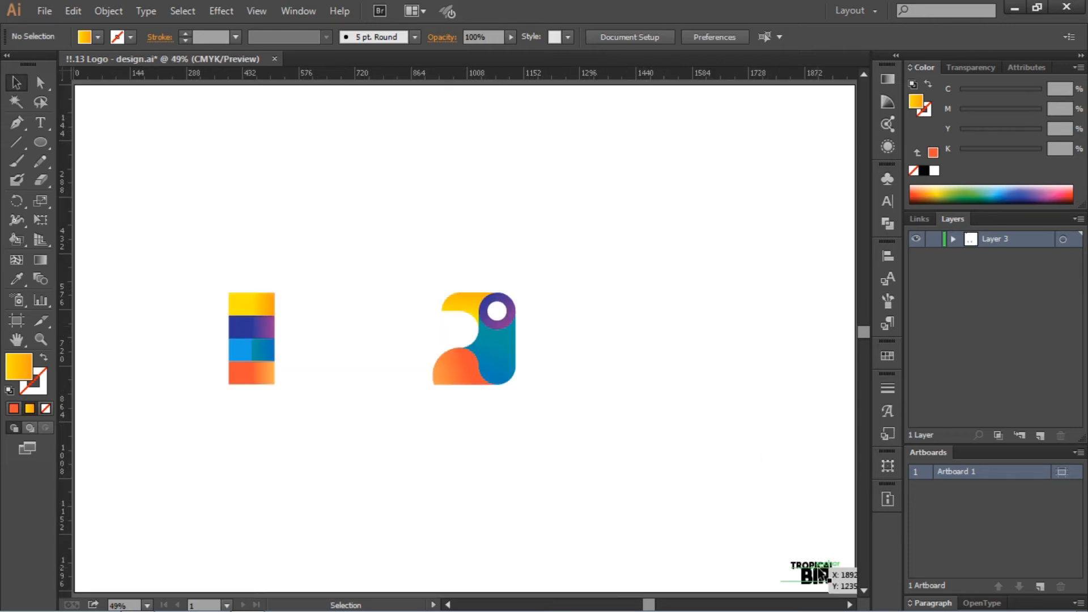
pyautogui.moveTo(539, 263); pyautogui.dragTo(434, 391)
pyautogui.rightClick(502, 336)
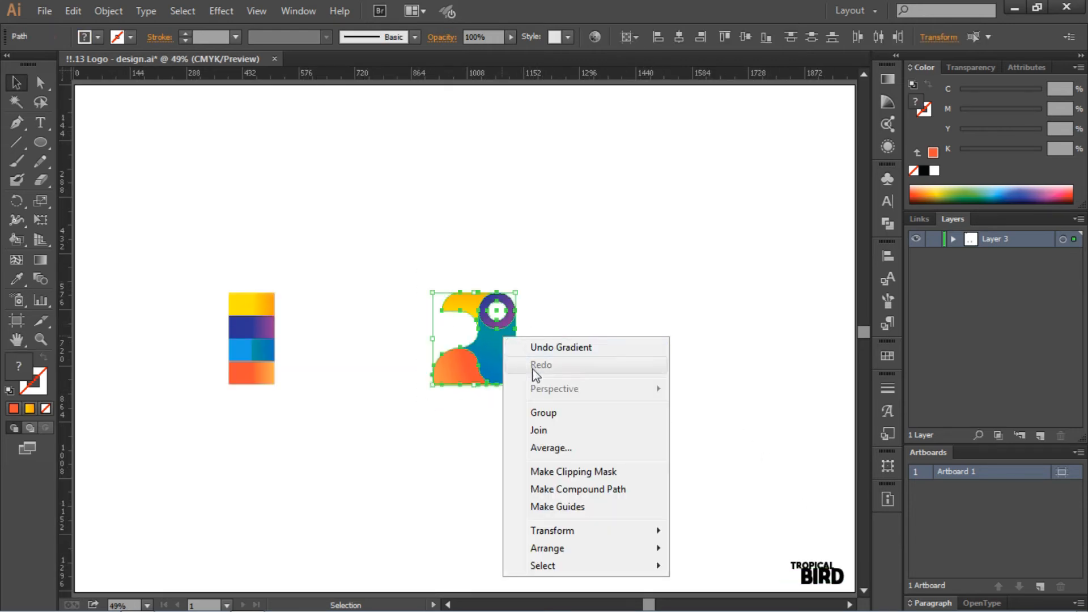
pyautogui.click(571, 418)
pyautogui.click(694, 38)
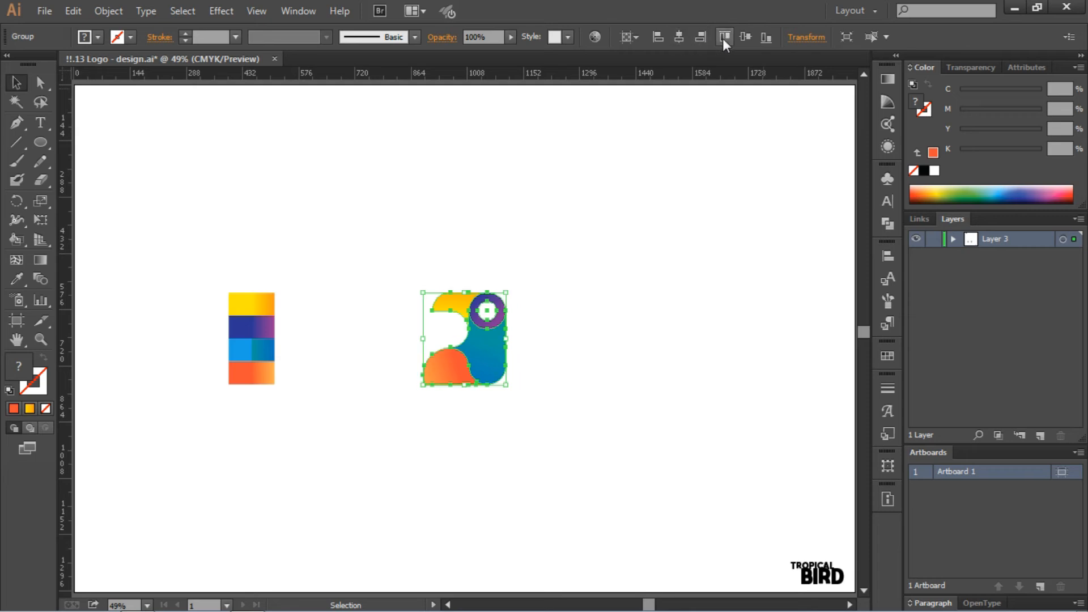
pyautogui.click(730, 255)
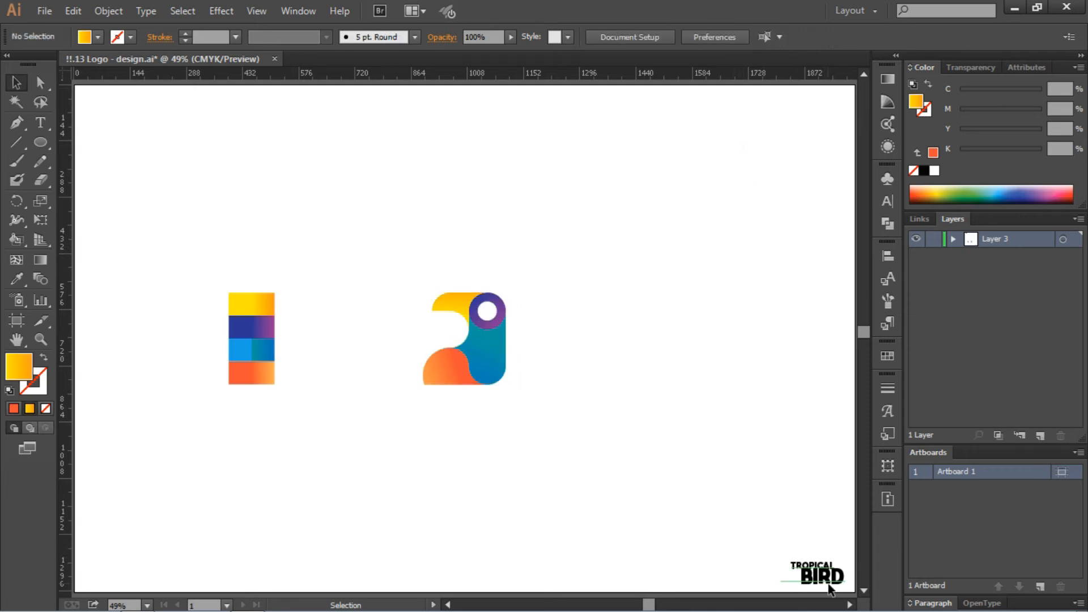
# - Move the TROPICAL BIRD text directly below the bird and scale it proportionally to slightly wider than the bird
pyautogui.moveTo(816, 572); pyautogui.dragTo(588, 467)
pyautogui.moveTo(535, 429); pyautogui.dragTo(504, 422)
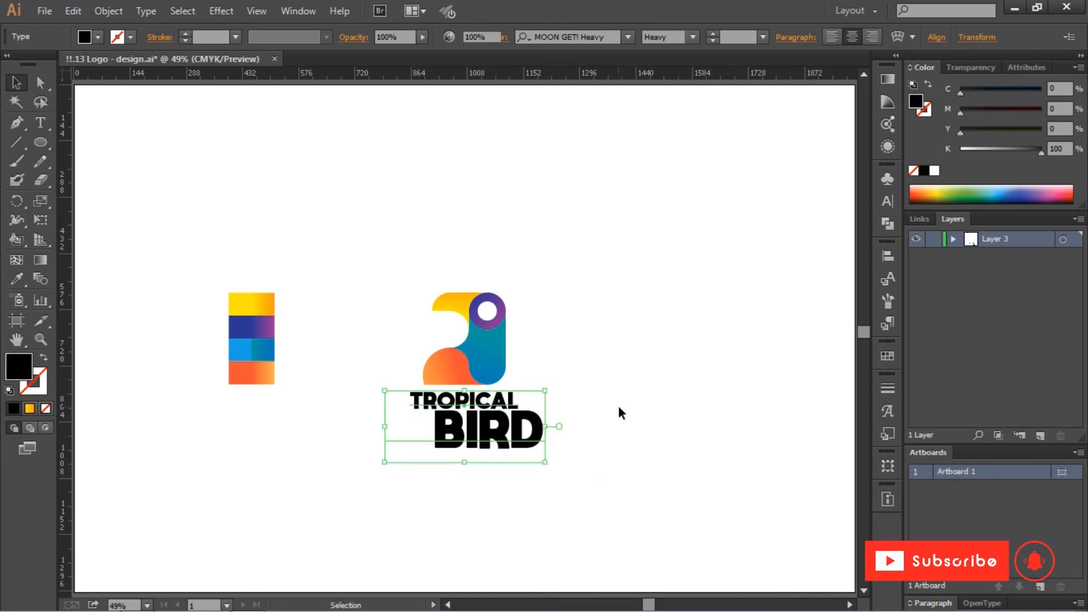
pyautogui.click(618, 406)
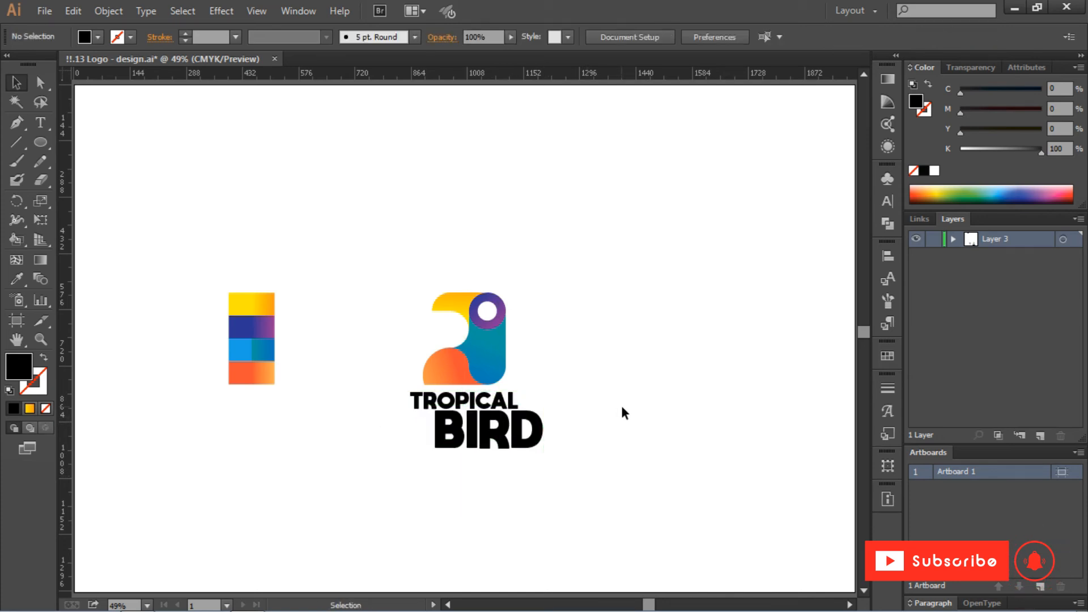
pyautogui.click(511, 436)
pyautogui.moveTo(553, 454); pyautogui.dragTo(502, 450)
pyautogui.click(499, 435)
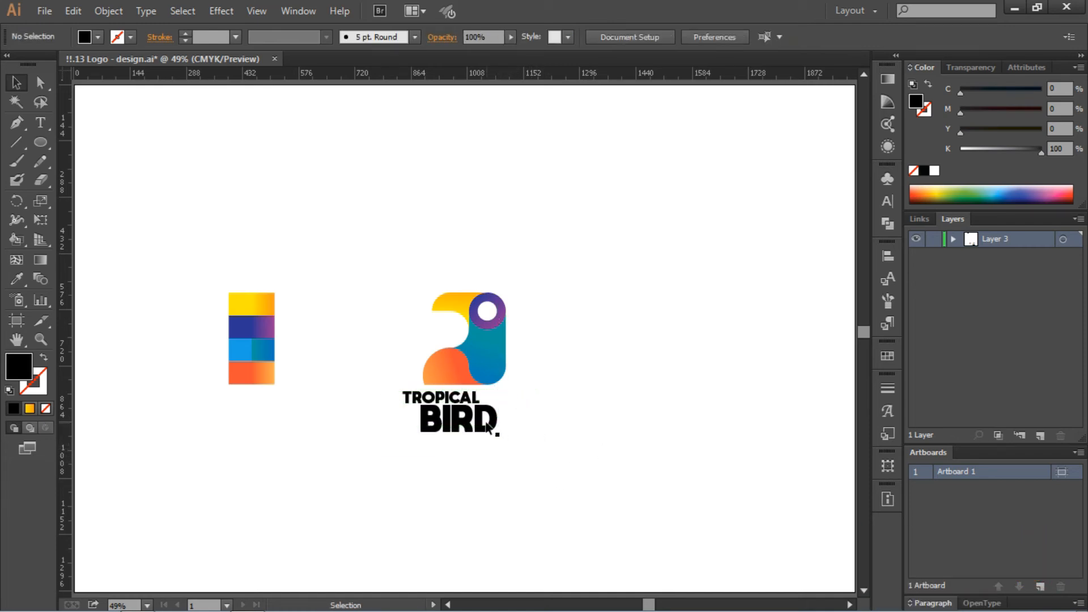
# - Shift the TROPICAL BIRD text right and slightly up until it sits centred close beneath the bird, and deselect it
pyautogui.moveTo(455, 414); pyautogui.dragTo(475, 414)
pyautogui.moveTo(613, 400); pyautogui.dragTo(614, 400)
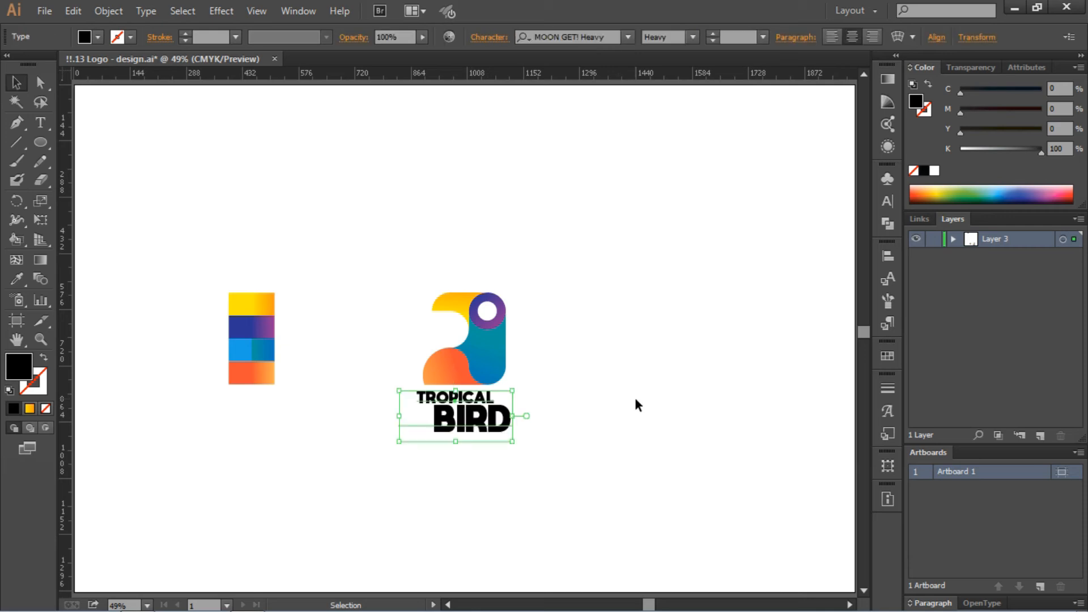
pyautogui.press('Right')
pyautogui.press('Right')
pyautogui.press('Right')
pyautogui.press('Right')
pyautogui.press('Right')
pyautogui.press('Right')
pyautogui.press('Right')
pyautogui.press('Up')
pyautogui.press('Up')
pyautogui.press('Up')
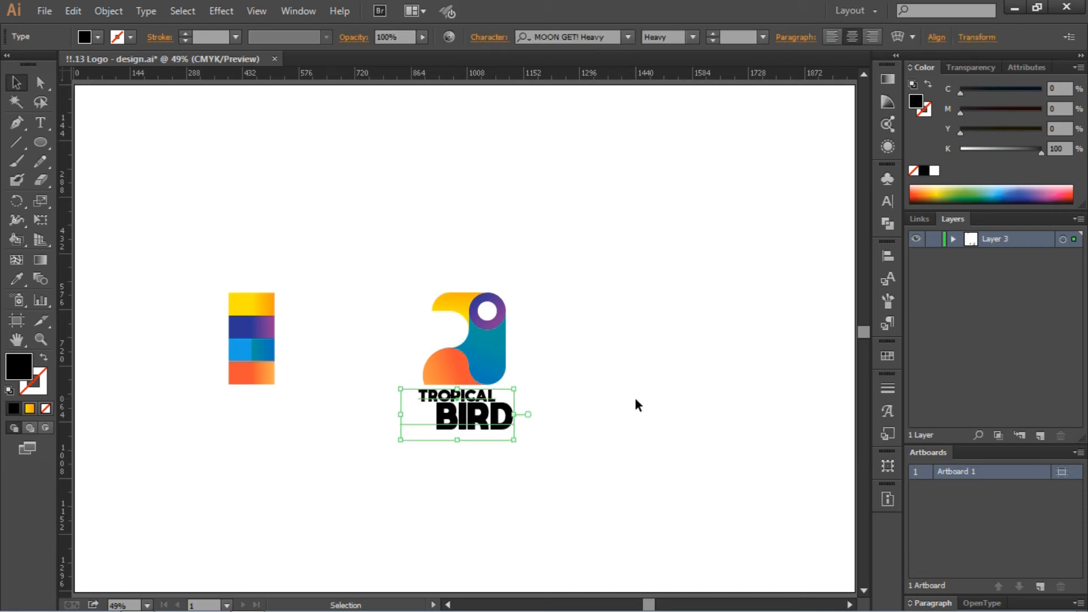
pyautogui.press('Right')
pyautogui.press('Right')
pyautogui.press('Right')
pyautogui.press('Right')
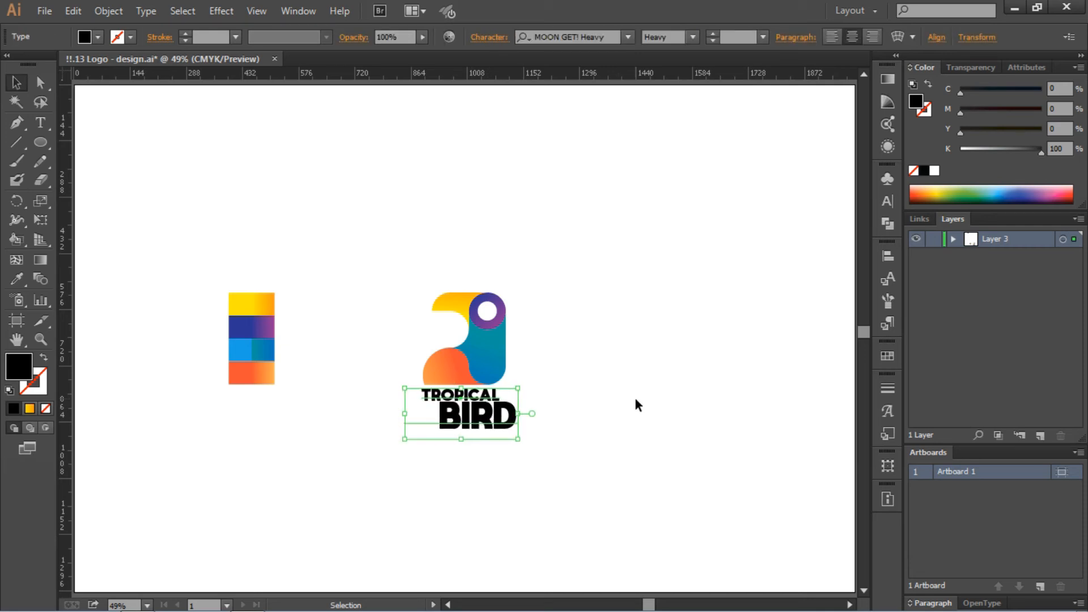
pyautogui.press('Left')
pyautogui.press('Left')
pyautogui.press('Left')
pyautogui.press('Left')
pyautogui.press('Left')
pyautogui.press('Left')
pyautogui.press('Left')
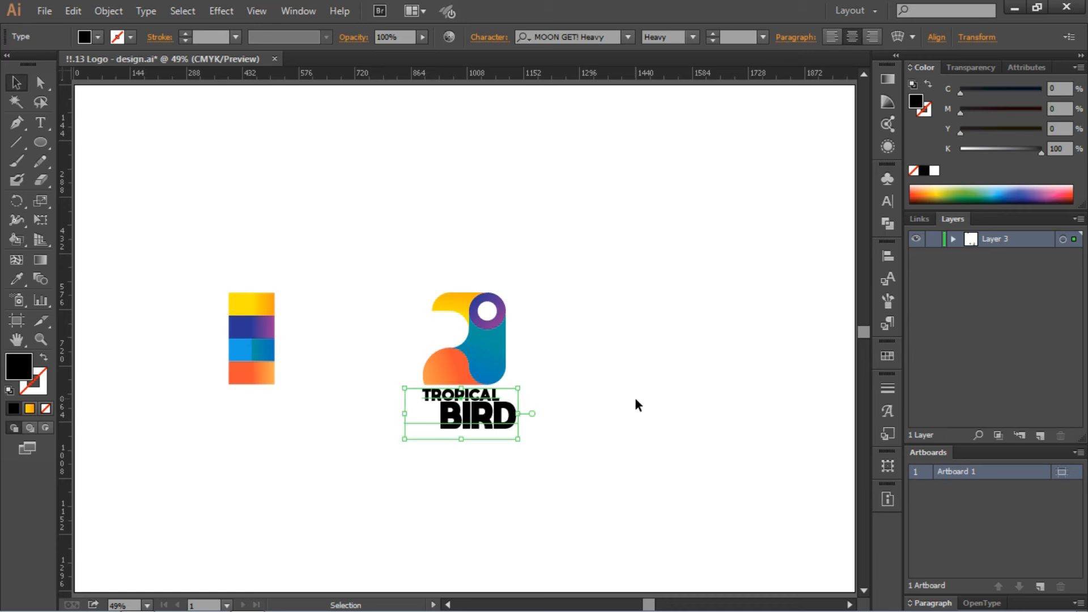
pyautogui.click(637, 404)
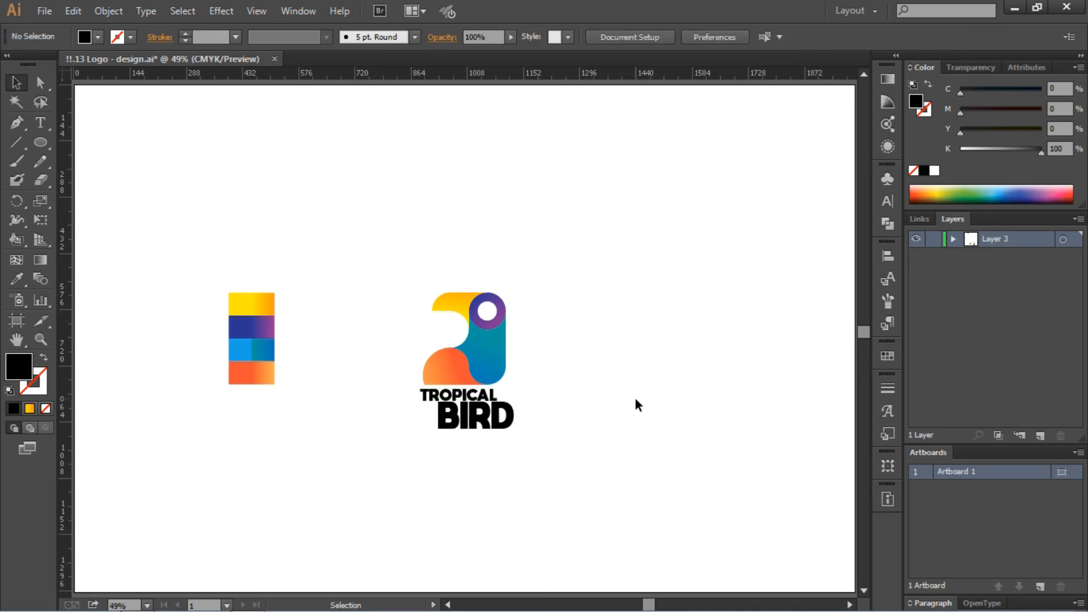